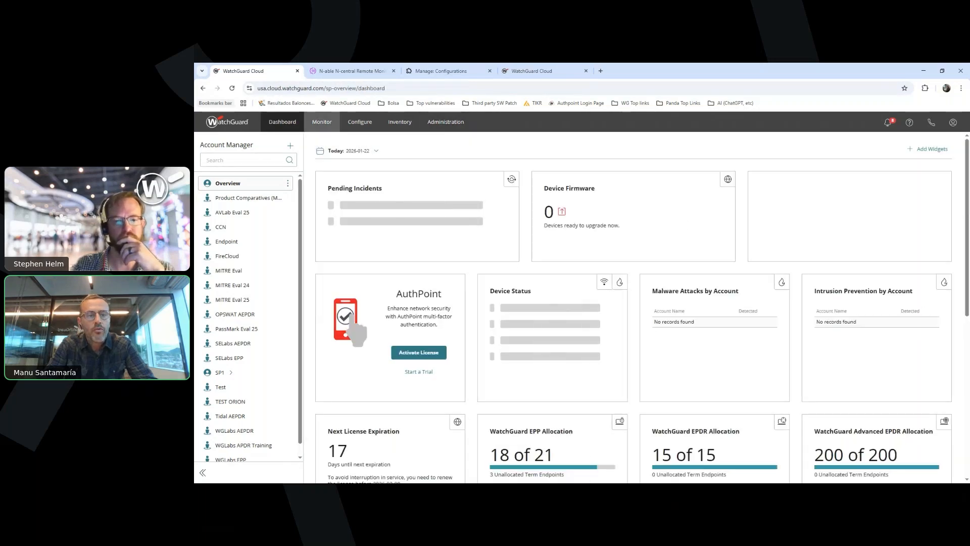
# Open the Integrations page in WatchGuard Cloud's administration settings for the Overview account
pyautogui.click(322, 122)
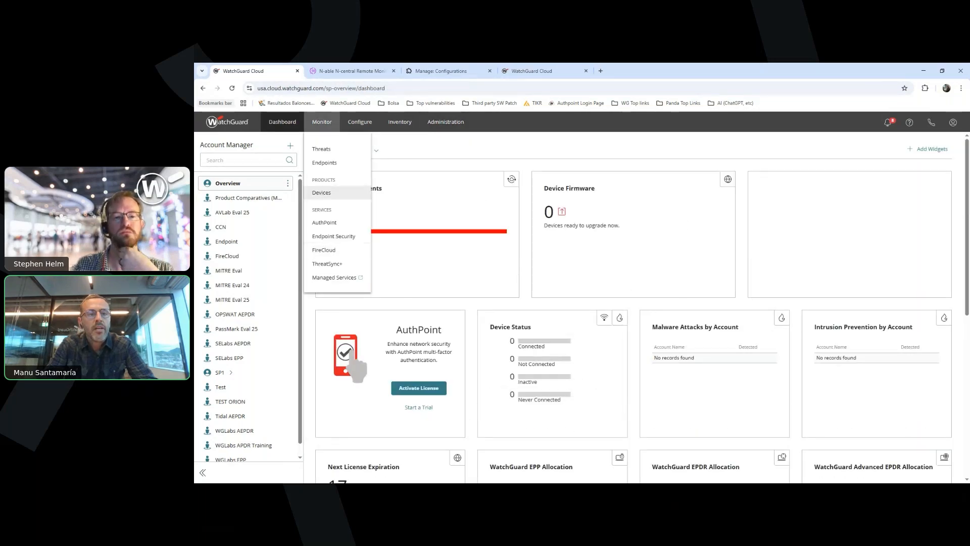
pyautogui.moveTo(359, 122)
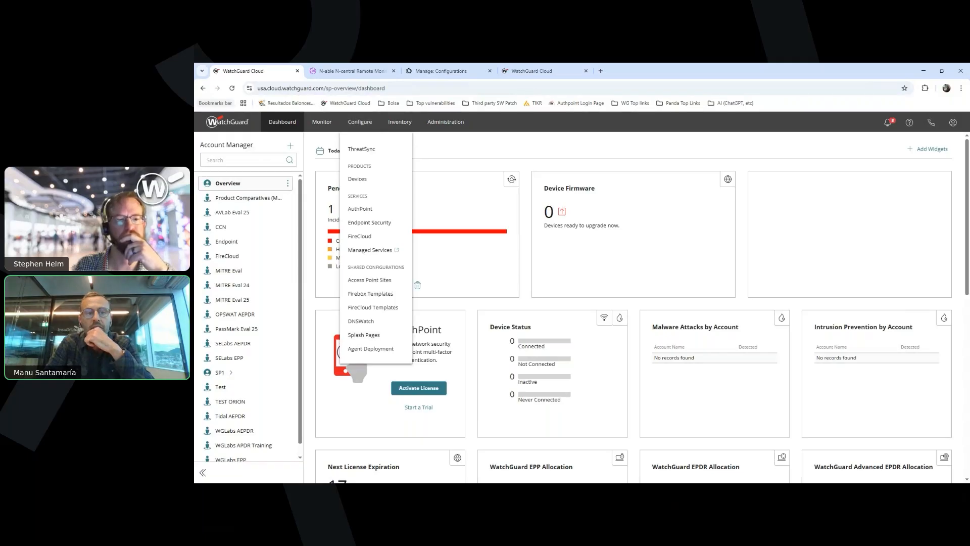
pyautogui.click(399, 121)
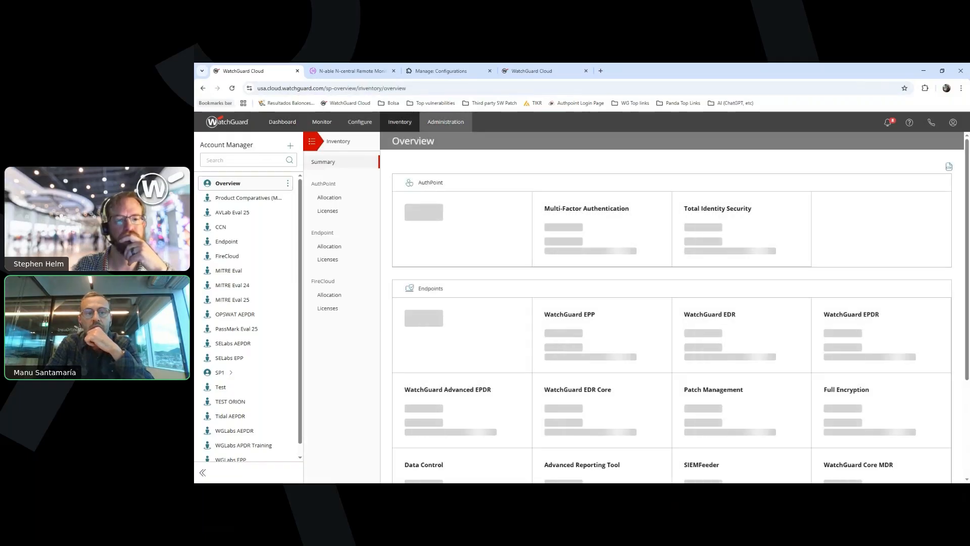
pyautogui.click(445, 121)
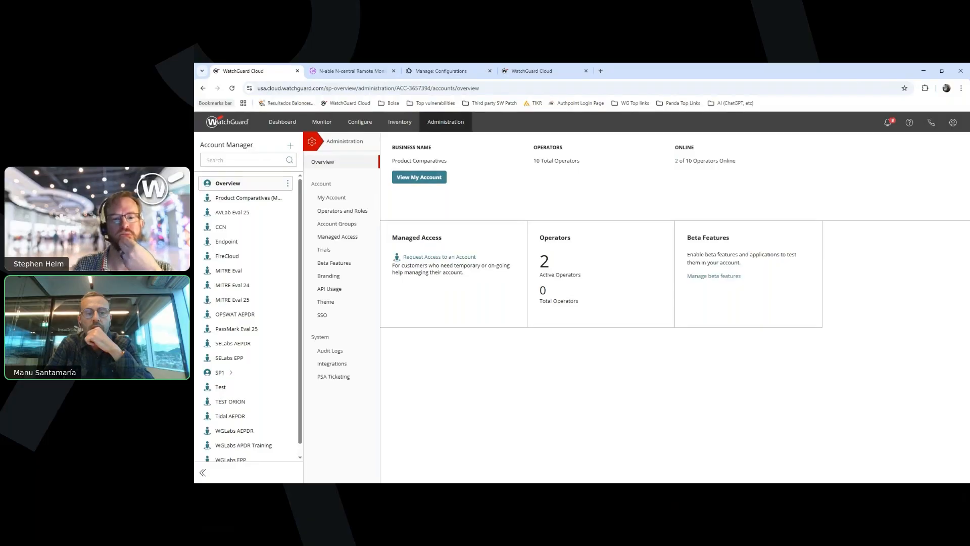
pyautogui.click(332, 364)
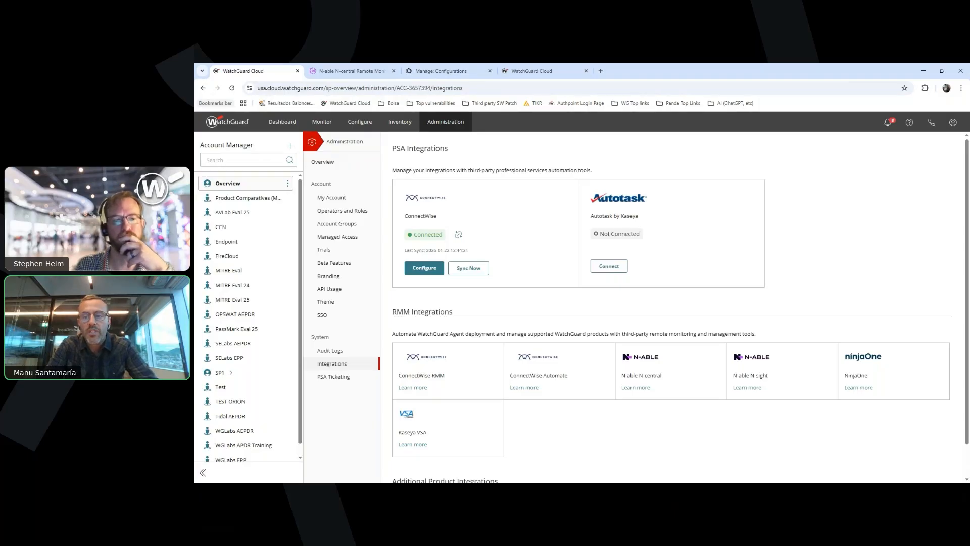
# Examine the PSA and RMM integrations and the additional product integrations catalogue, and close the catalogue page
pyautogui.scroll(-1, 681, 310)
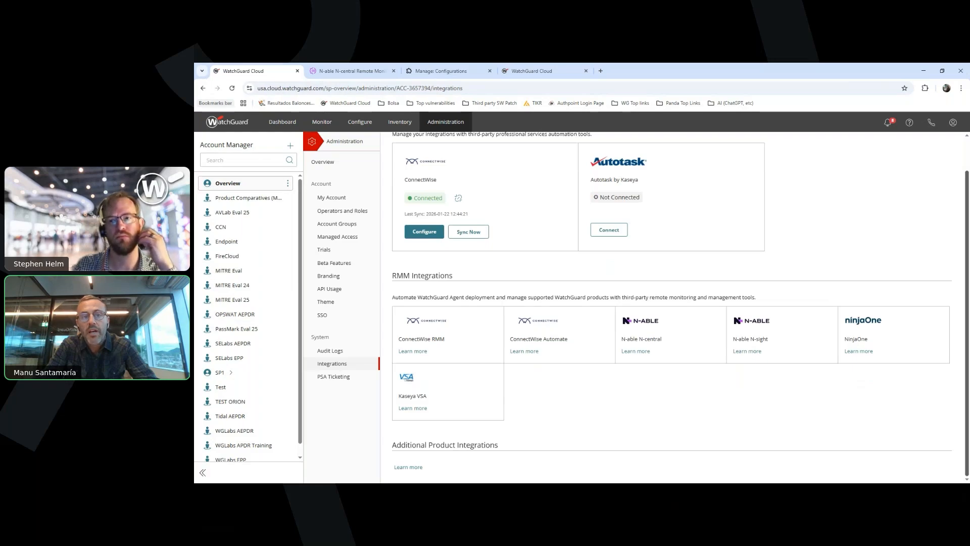
pyautogui.scroll(1, 681, 309)
pyautogui.scroll(-1, 681, 308)
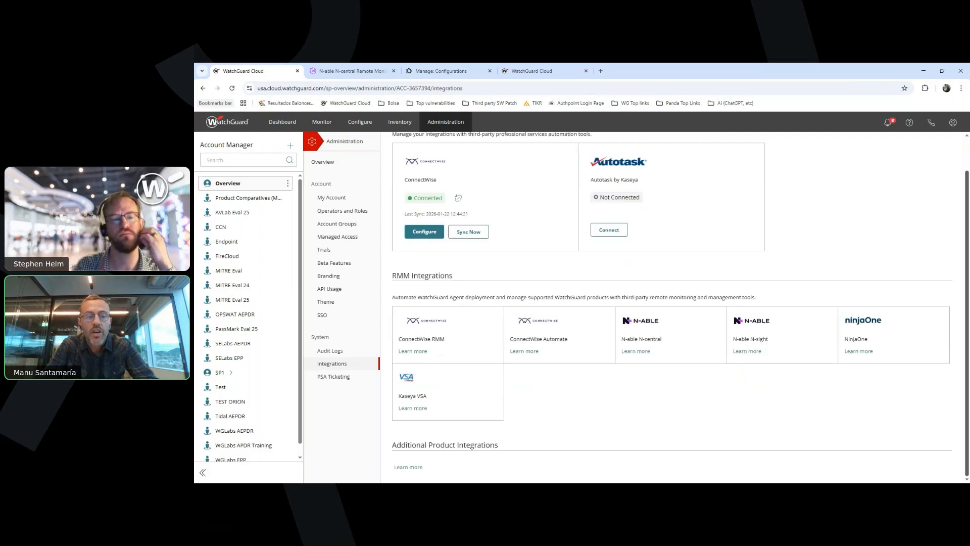
pyautogui.click(408, 467)
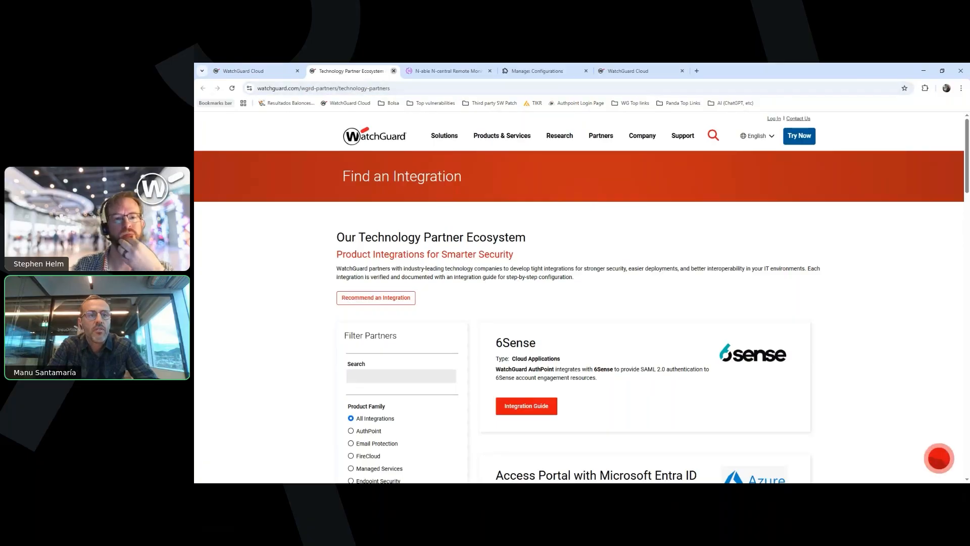
pyautogui.click(393, 71)
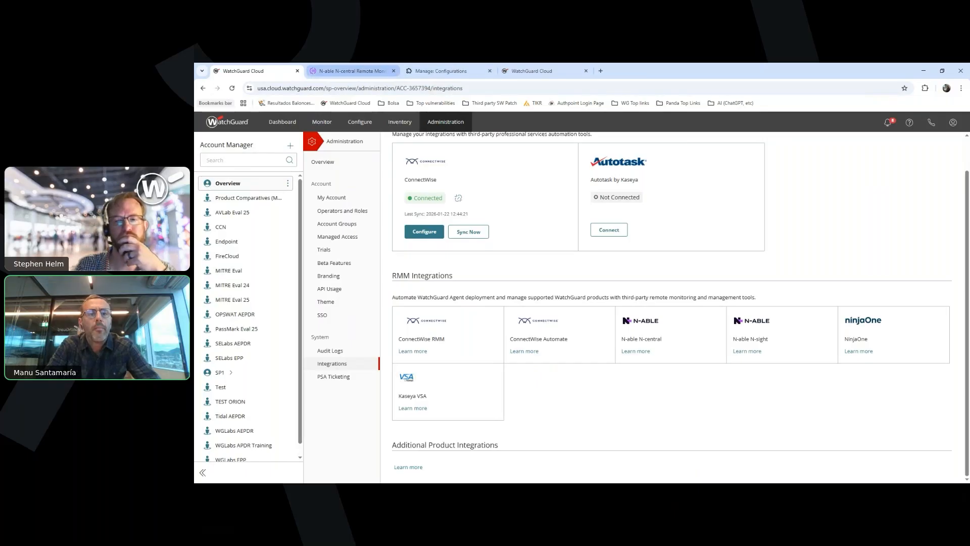
# Switch to N-able N-central, sign in with the remembered username and account password, and continue past the MFA security notice
pyautogui.click(353, 71)
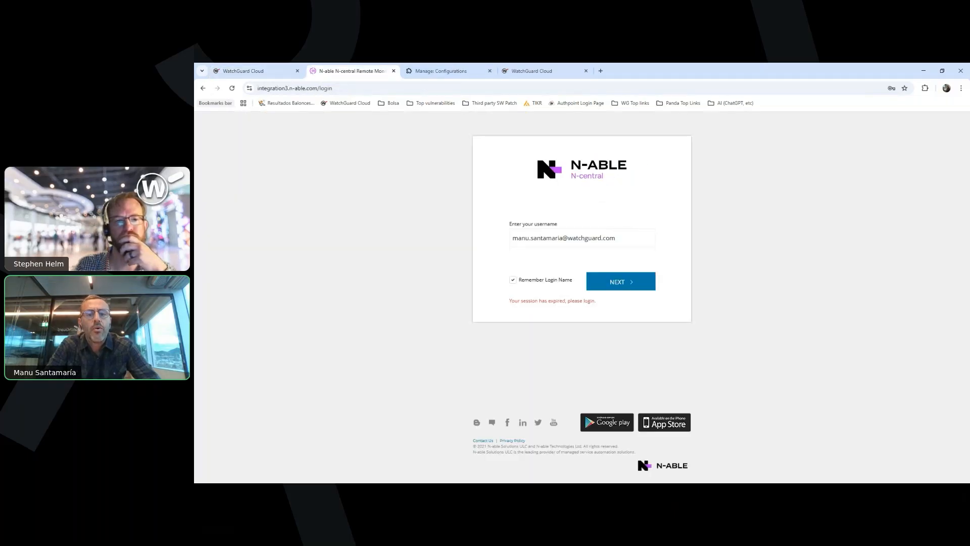
pyautogui.click(620, 282)
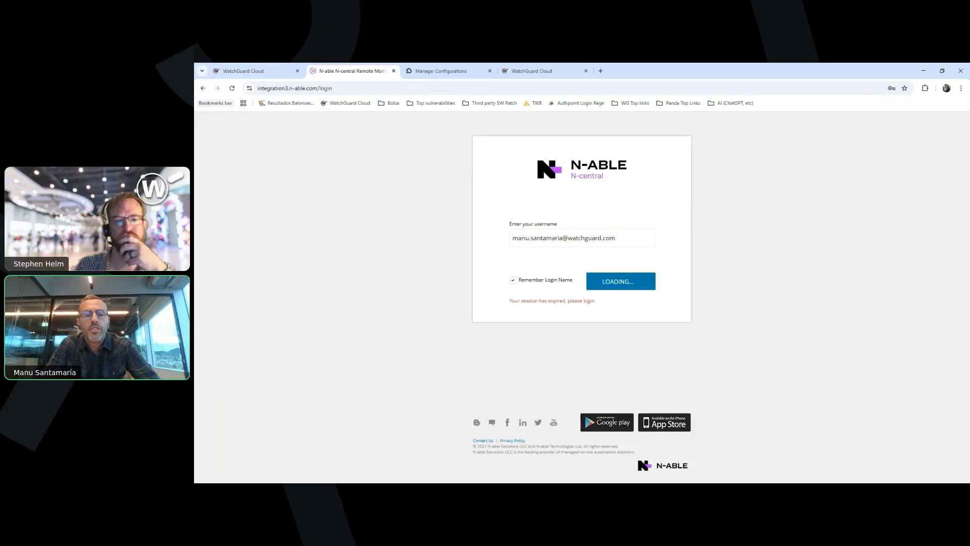
pyautogui.hotkey('alt', 'Tab')
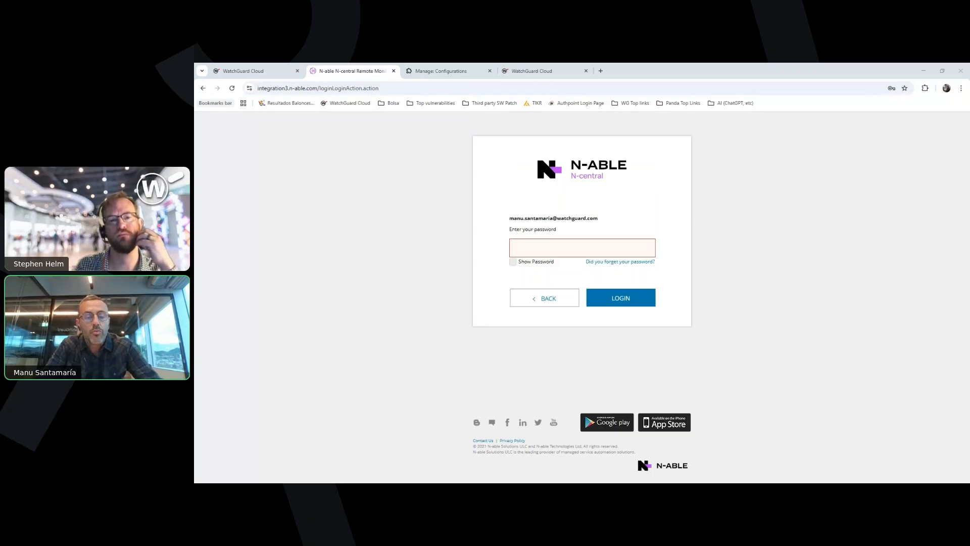
pyautogui.click(582, 247)
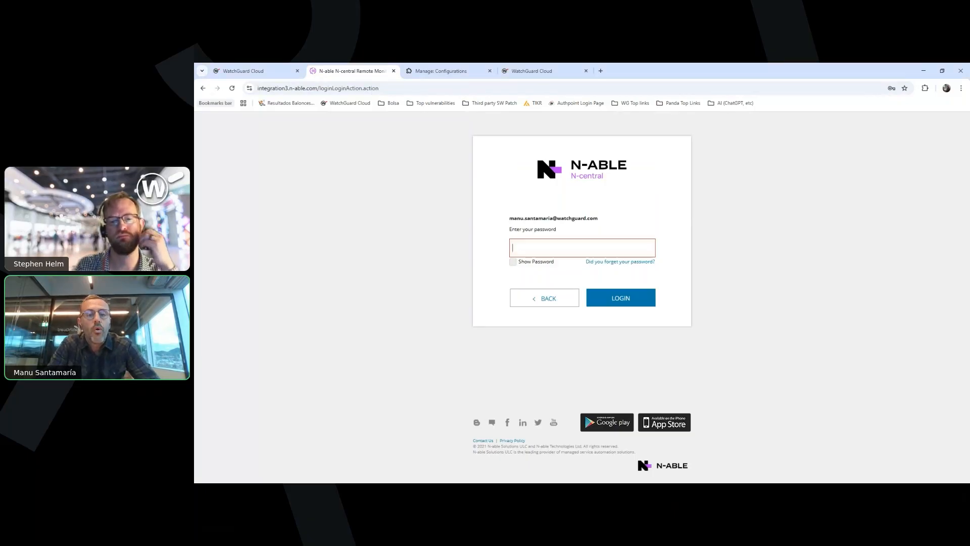
pyautogui.hotkey('ctrl', 'v')
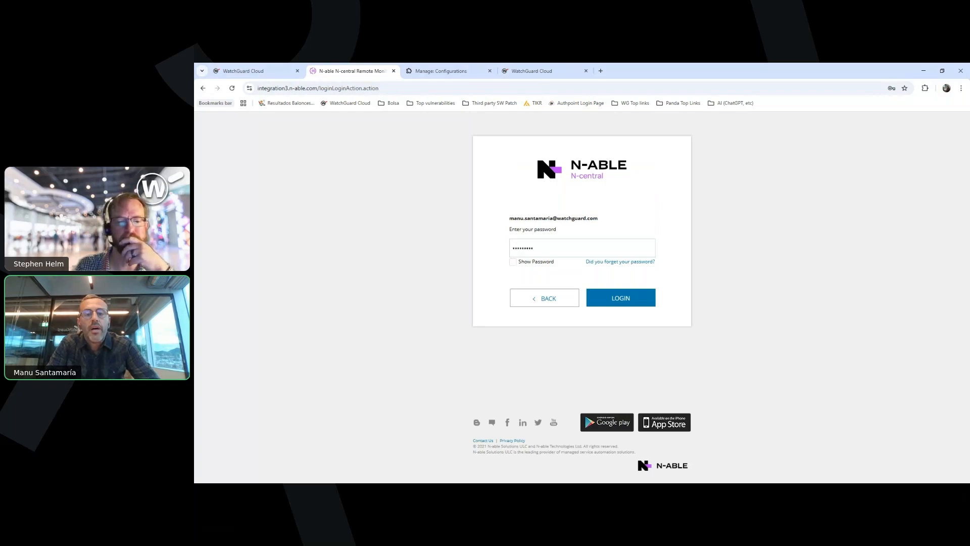
pyautogui.click(588, 297)
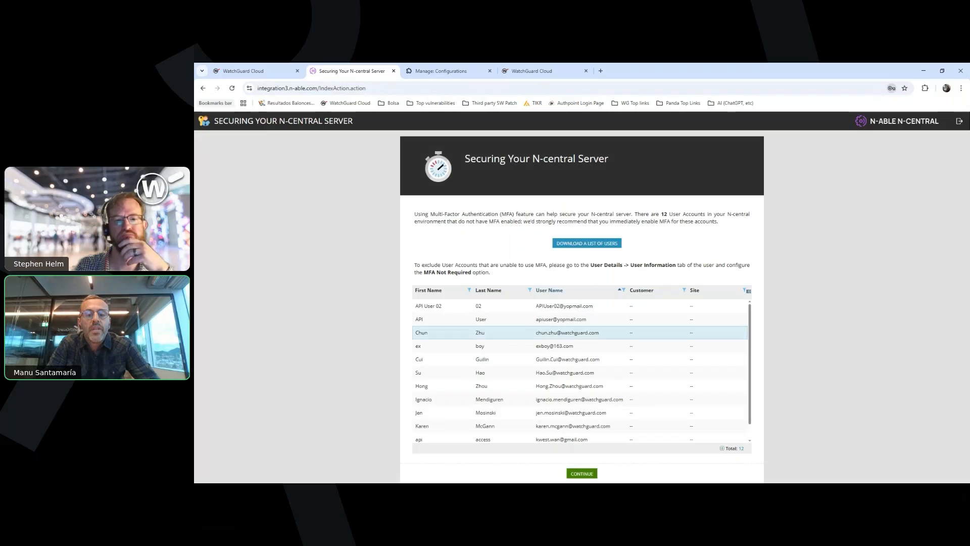
pyautogui.click(582, 473)
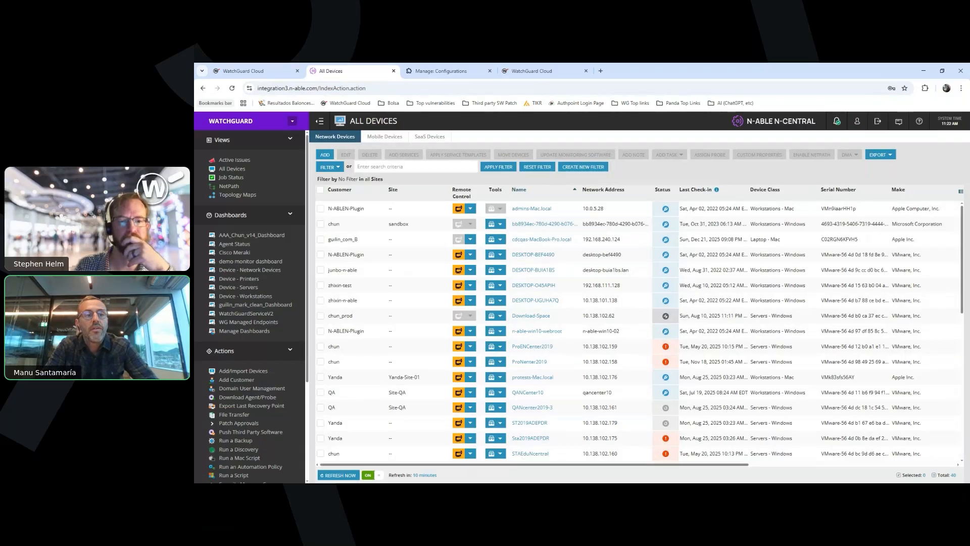
# Open the Active Issues view and examine the status of the listed devices and probes
pyautogui.click(233, 160)
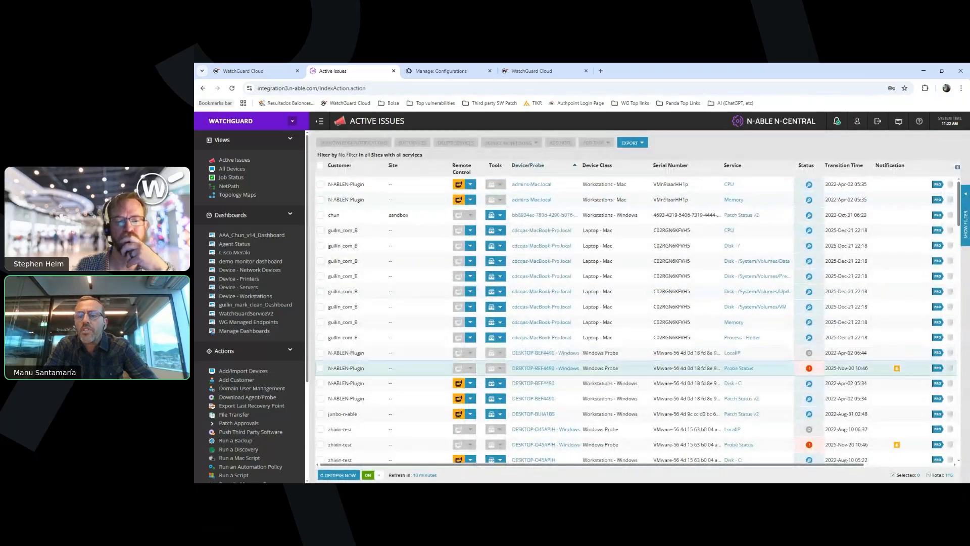
pyautogui.moveTo(809, 368)
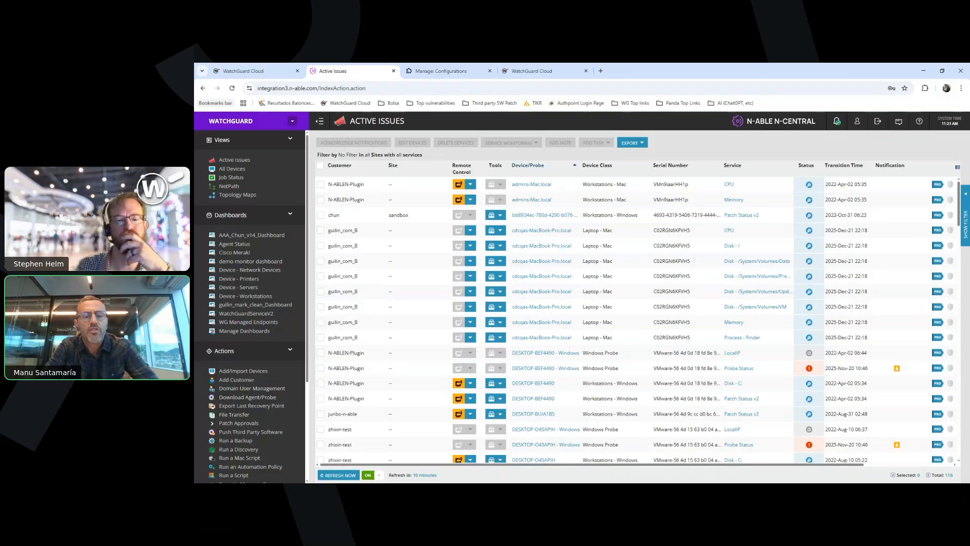
# Start an automation policy task using the repository item "WatchGuard Endpoint Security - Install agent in Windows v1"
pyautogui.click(250, 466)
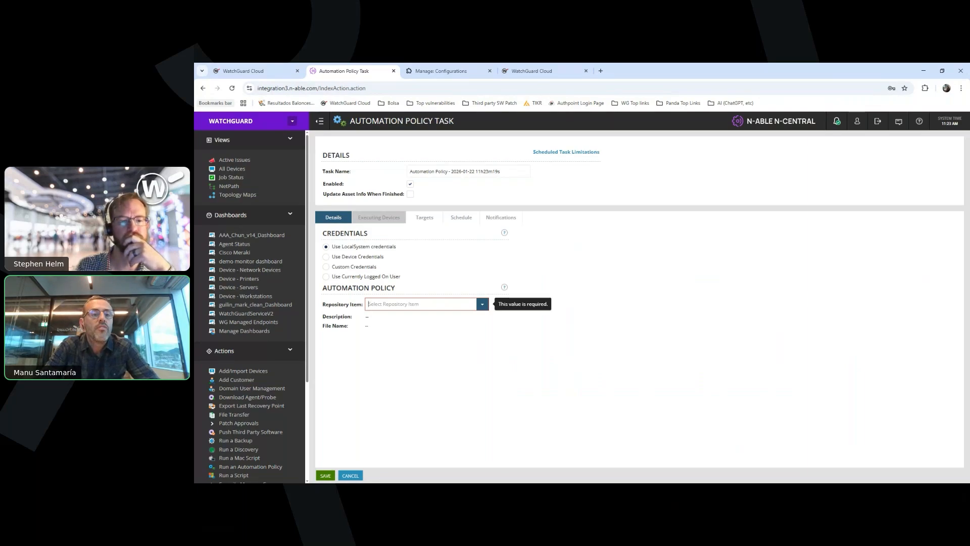
pyautogui.write('w')
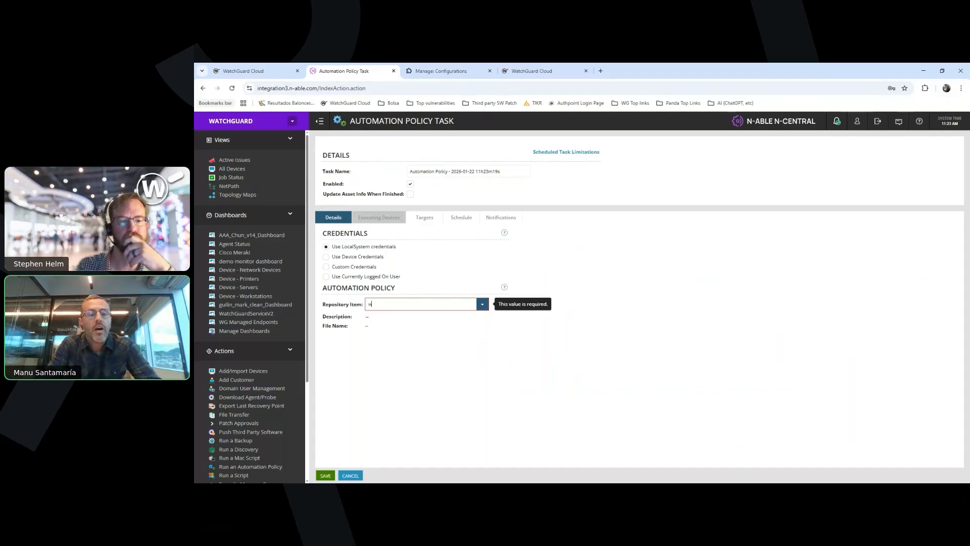
pyautogui.write('a')
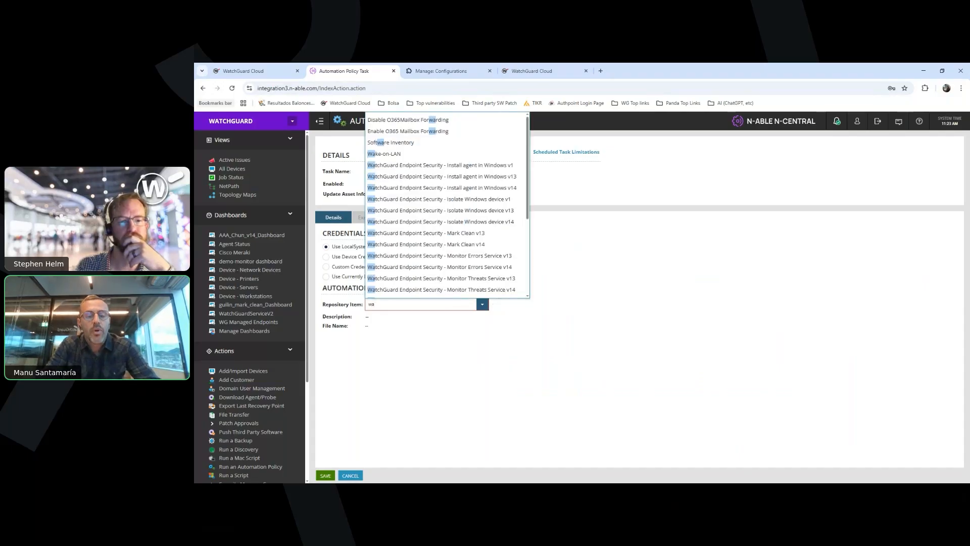
pyautogui.write('t')
pyautogui.press('Down')
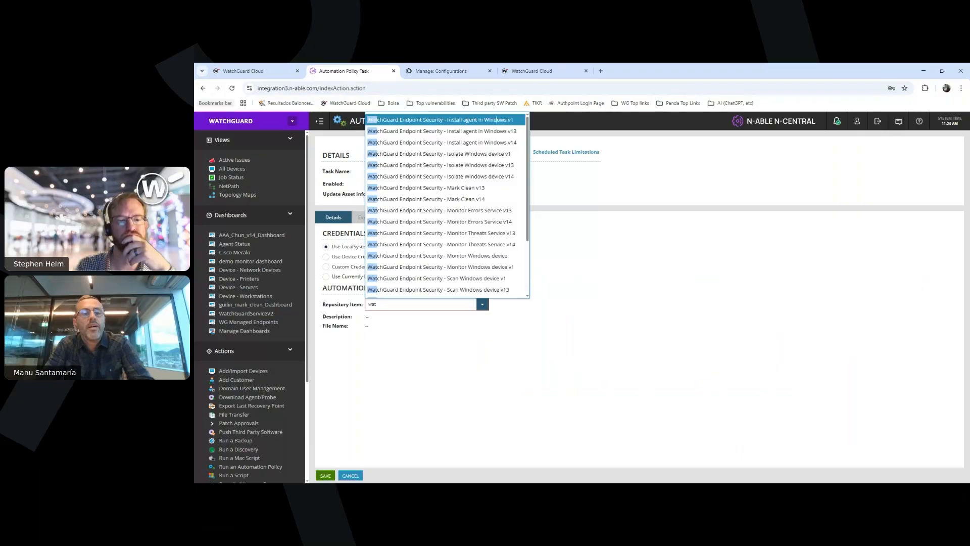
pyautogui.press('Return')
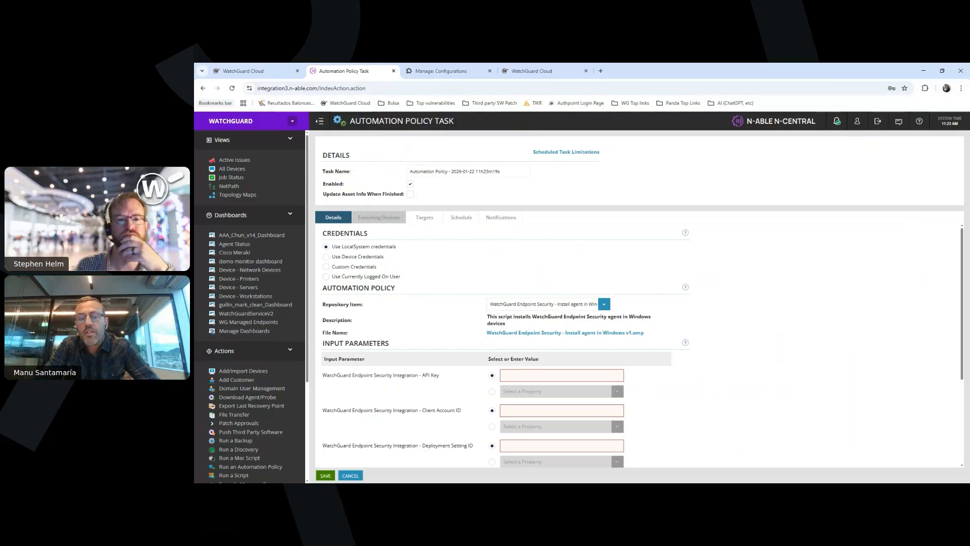
# Map the API Key and Client Account ID input parameters to their matching WatchGuard Endpoint Security Integration organization properties
pyautogui.scroll(-1, 563, 291)
pyautogui.scroll(-1, 563, 291)
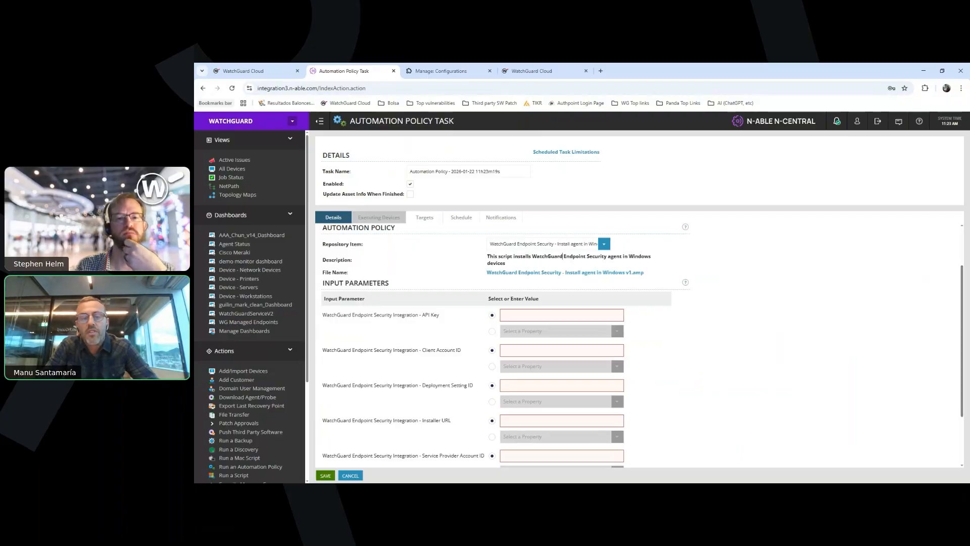
pyautogui.click(491, 331)
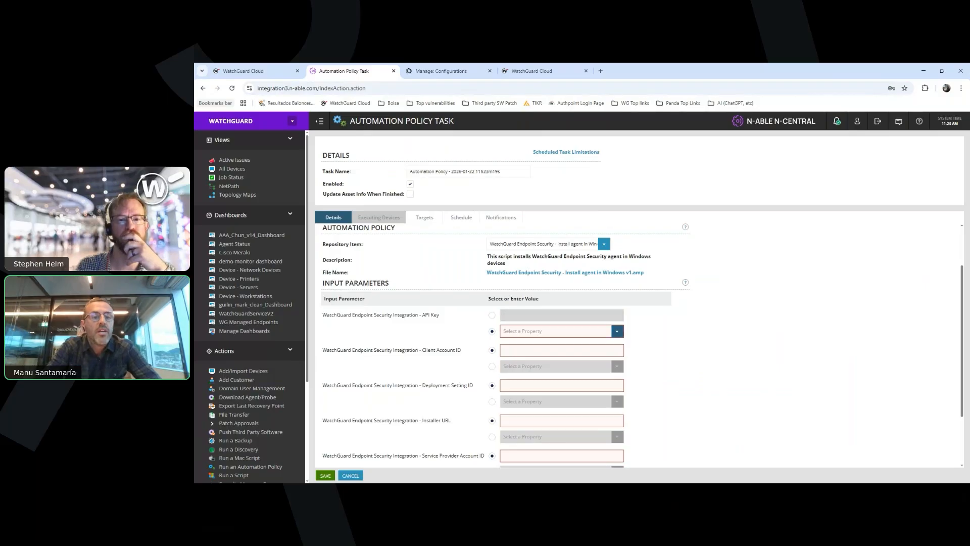
pyautogui.click(617, 331)
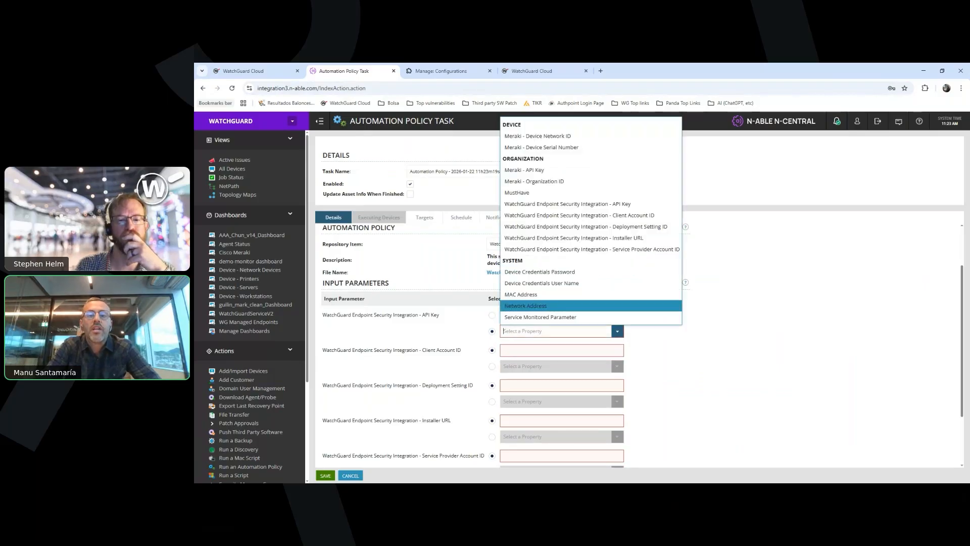
pyautogui.click(567, 204)
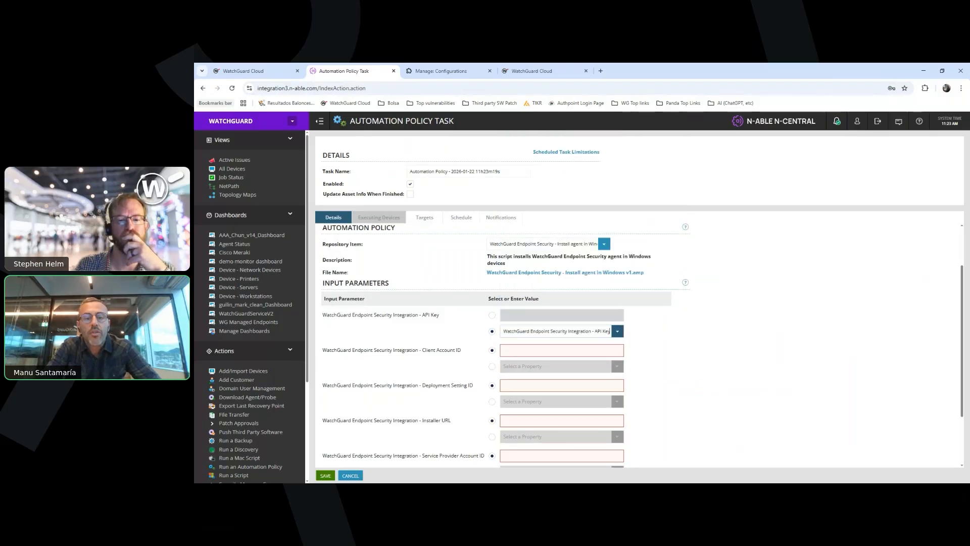
pyautogui.click(492, 366)
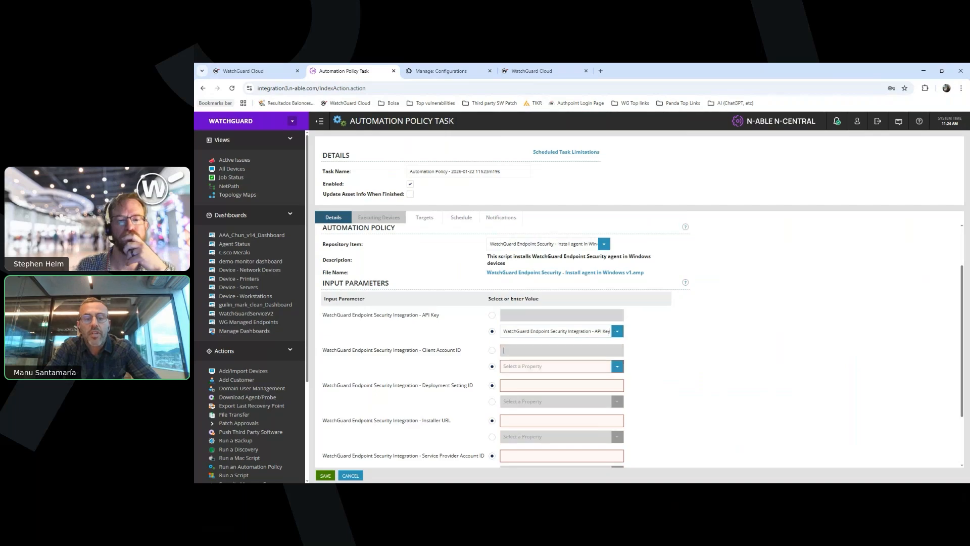
pyautogui.click(617, 366)
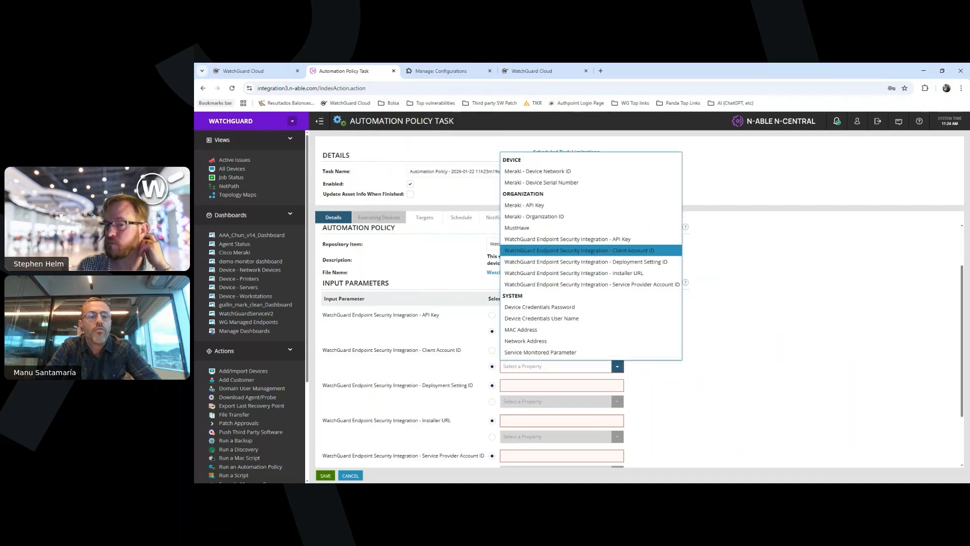
pyautogui.click(579, 250)
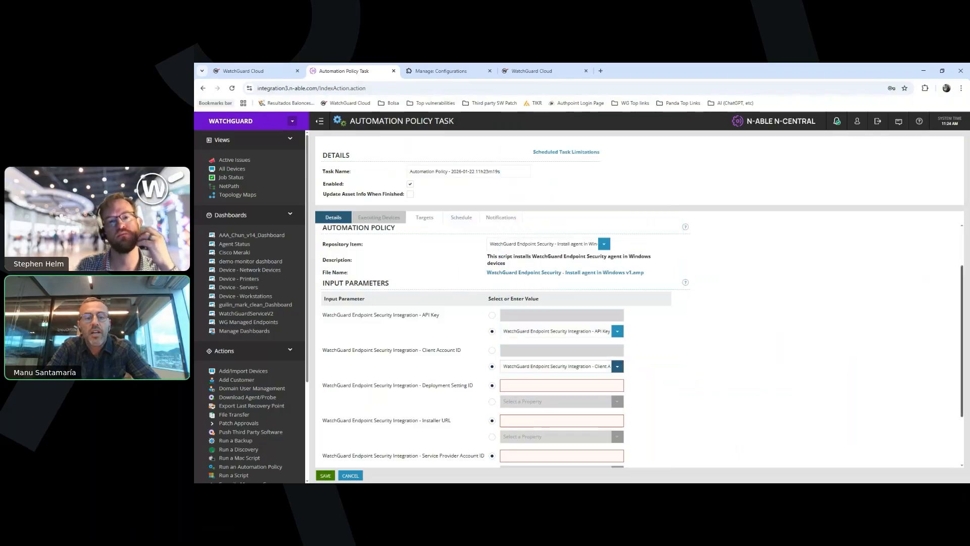
pyautogui.scroll(-2, 505, 344)
pyautogui.scroll(3, 506, 343)
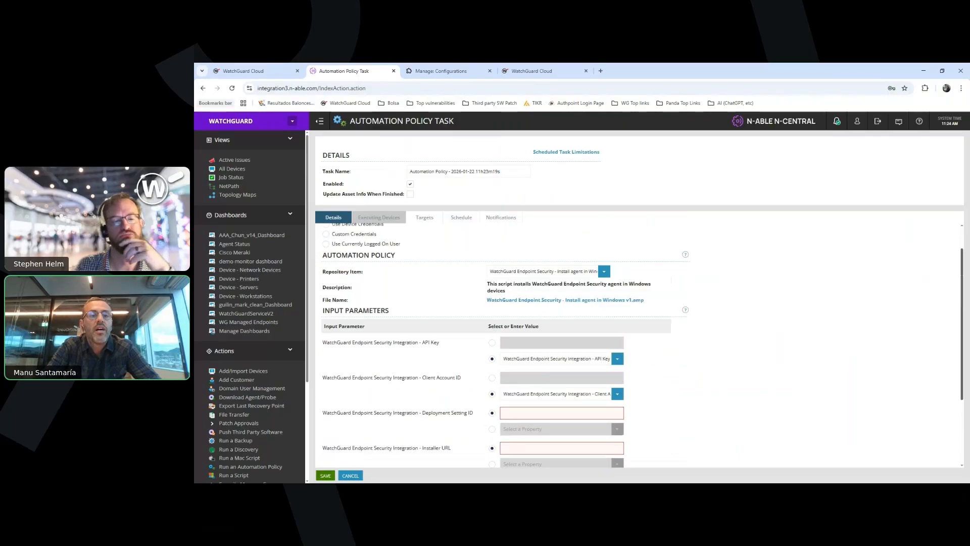
# Look over the task's target filters and devices, and set its schedule type to Recurring
pyautogui.click(425, 217)
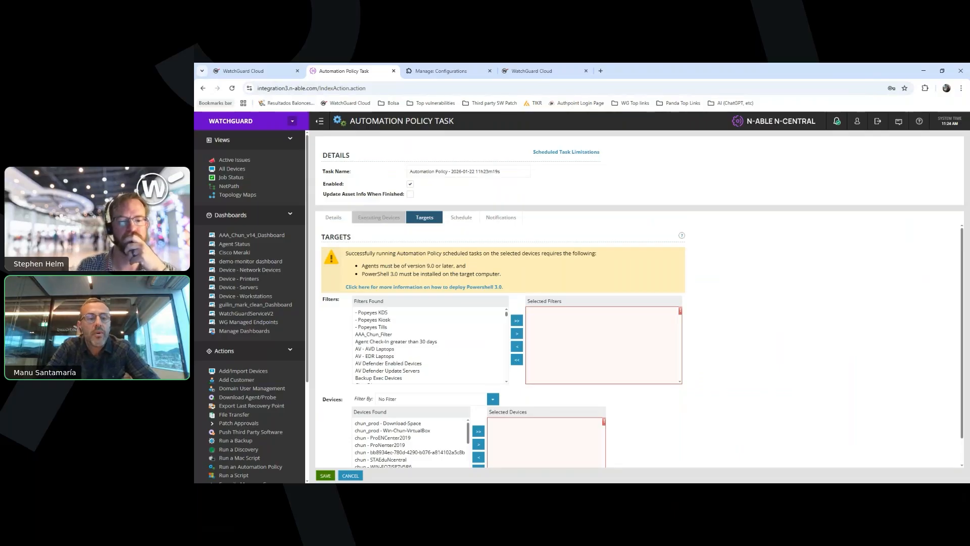
pyautogui.click(461, 218)
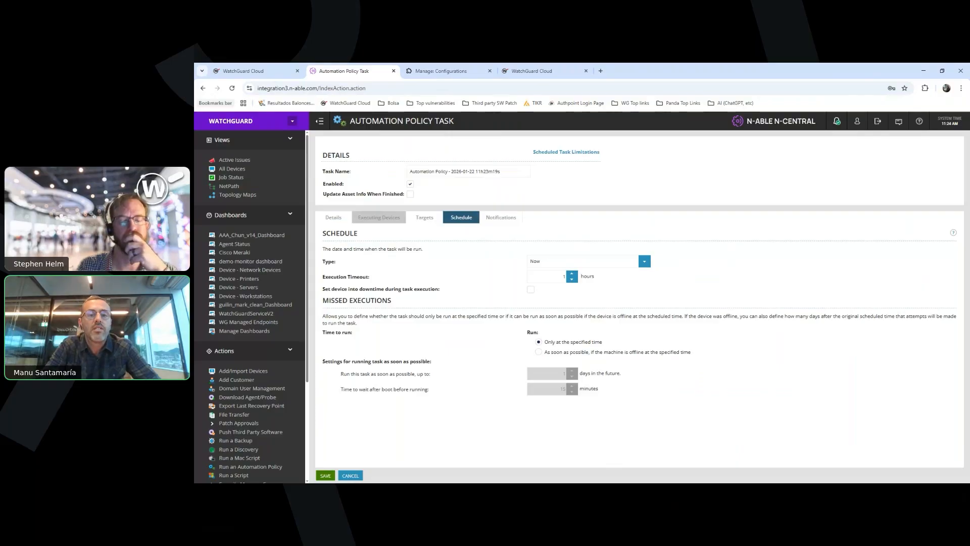
pyautogui.click(645, 261)
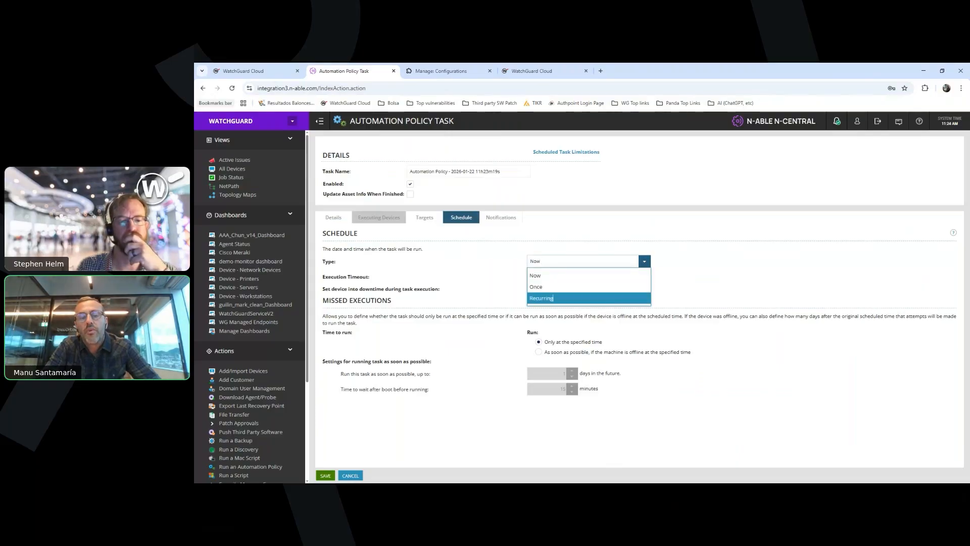
pyautogui.click(541, 298)
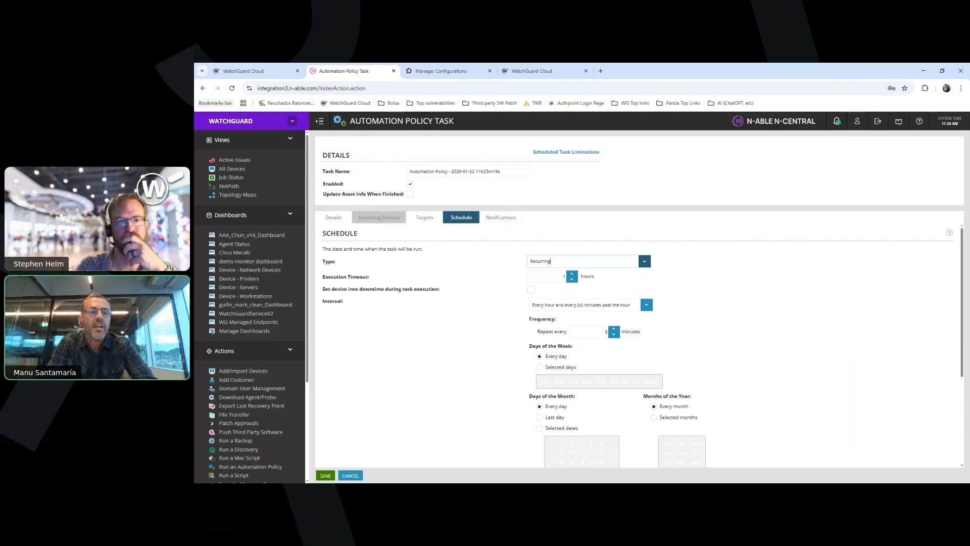
# Review the RMM integrations in WatchGuard Cloud and the recurrence and missed-execution settings of the N-central automation policy task
pyautogui.click(248, 71)
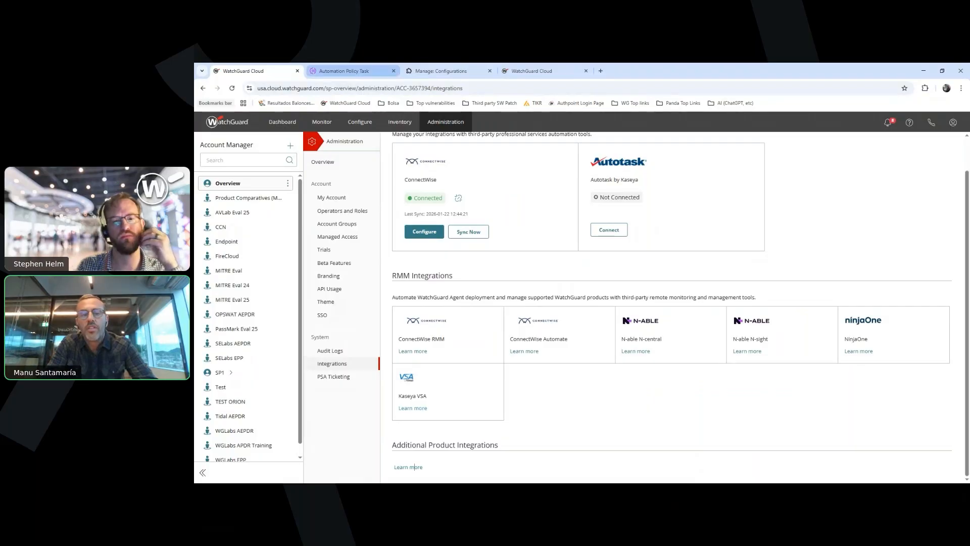
pyautogui.click(343, 71)
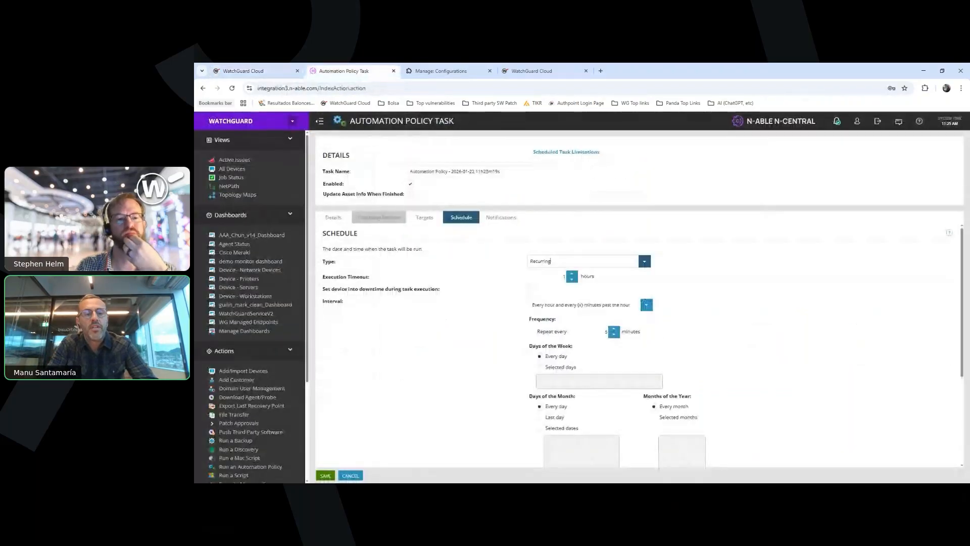
pyautogui.click(253, 70)
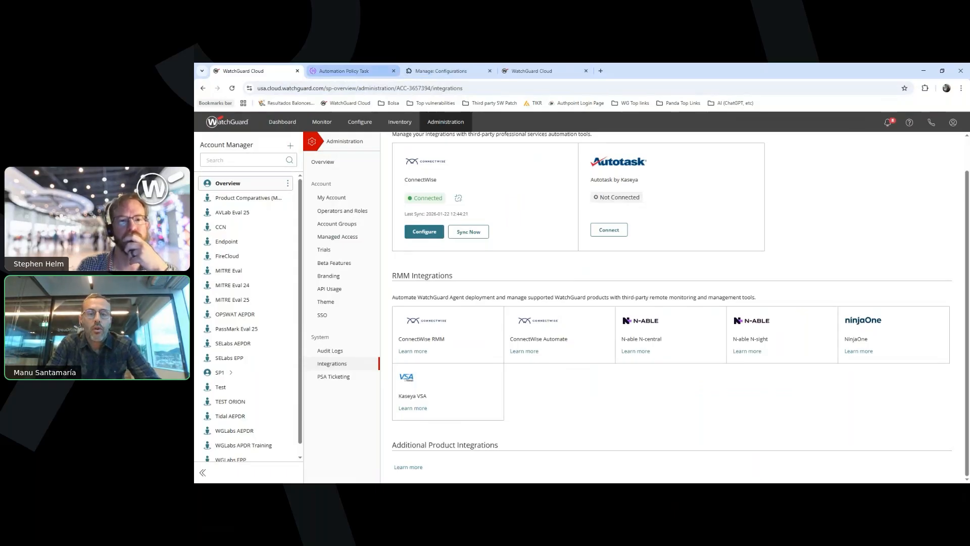
pyautogui.click(349, 70)
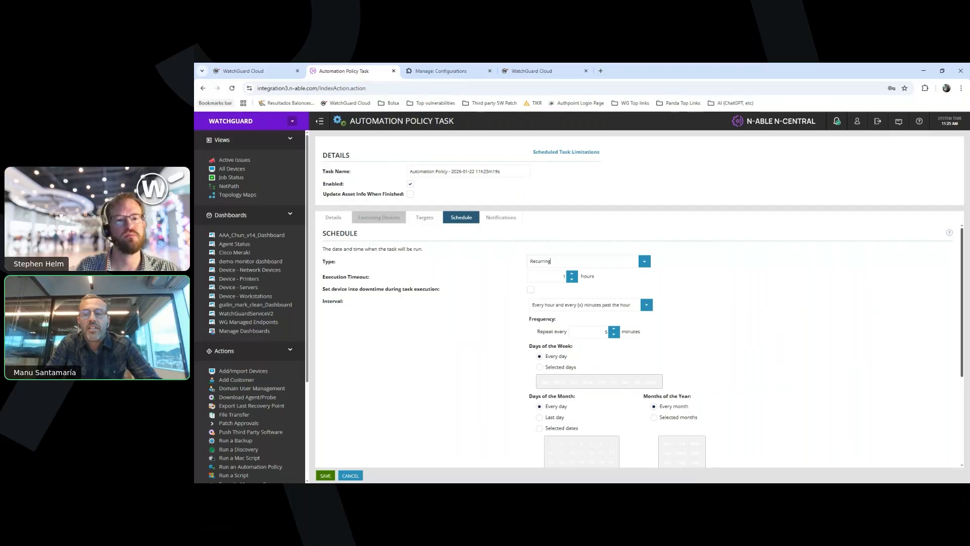
pyautogui.scroll(-1, 551, 261)
pyautogui.scroll(-1, 550, 261)
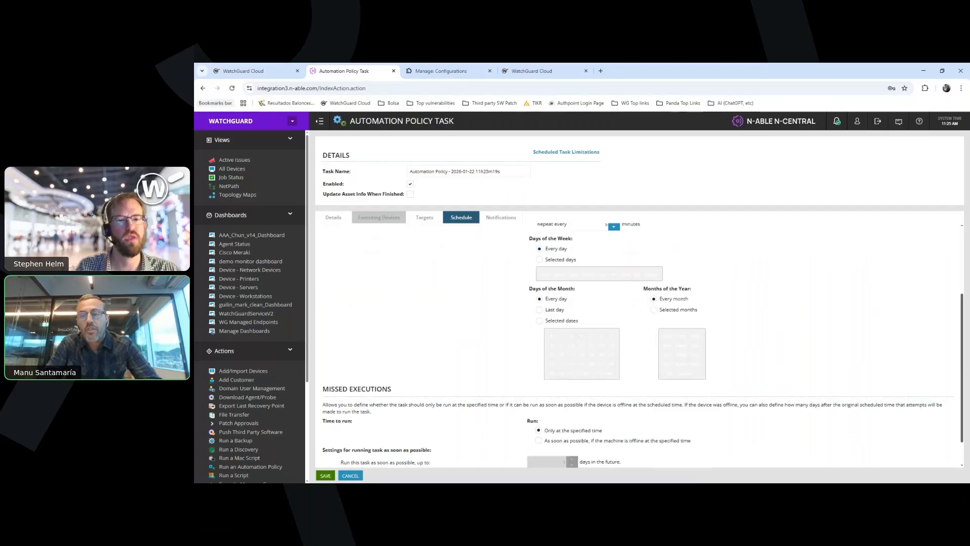
pyautogui.scroll(2, 551, 233)
pyautogui.scroll(1, 550, 234)
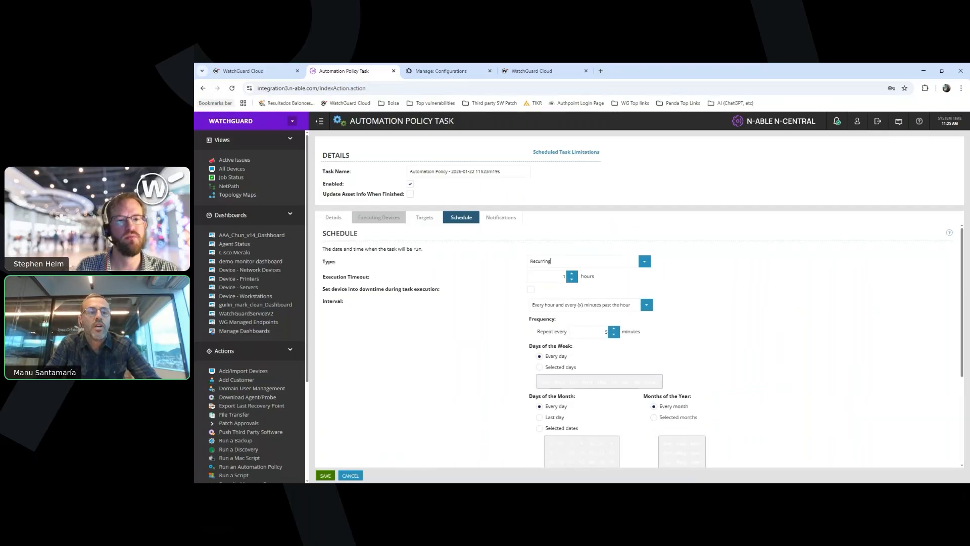
# Leave the automation policy task for the Active Issues view, and switch to WatchGuard Cloud to examine its PSA and RMM integrations
pyautogui.click(234, 159)
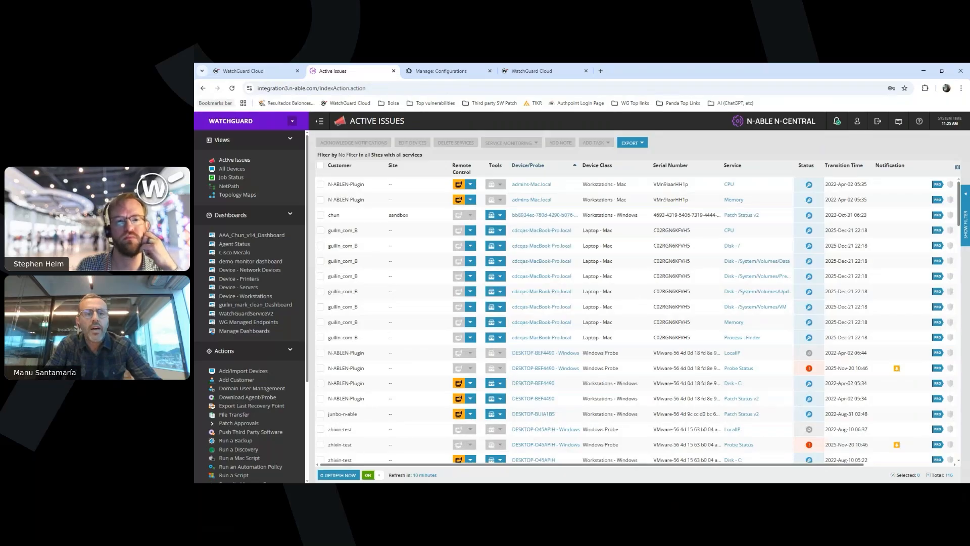
pyautogui.click(243, 70)
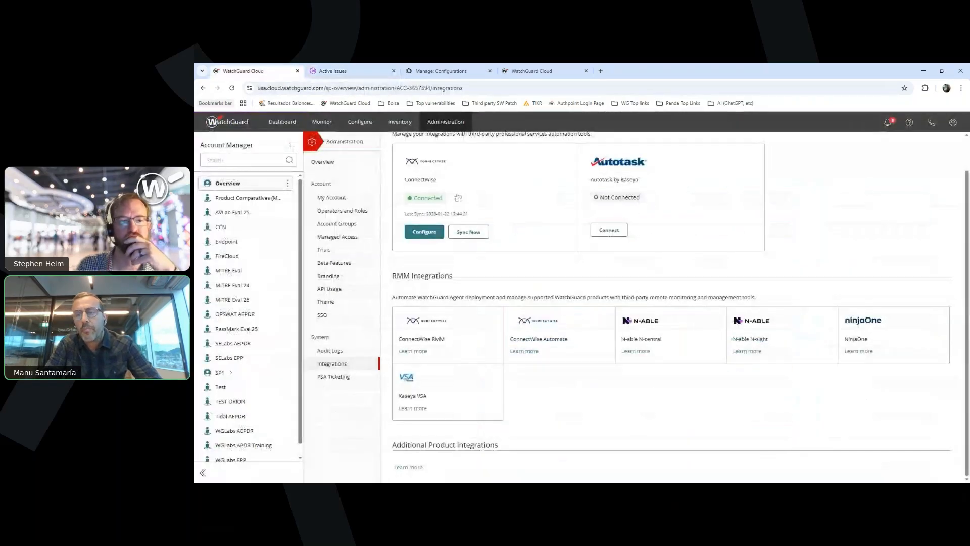
pyautogui.scroll(1, 680, 304)
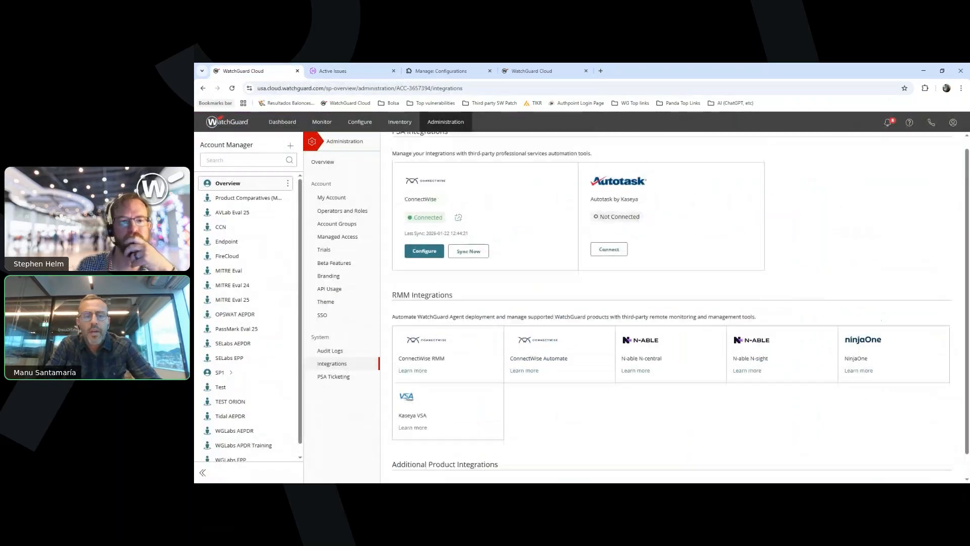
pyautogui.scroll(1, 680, 303)
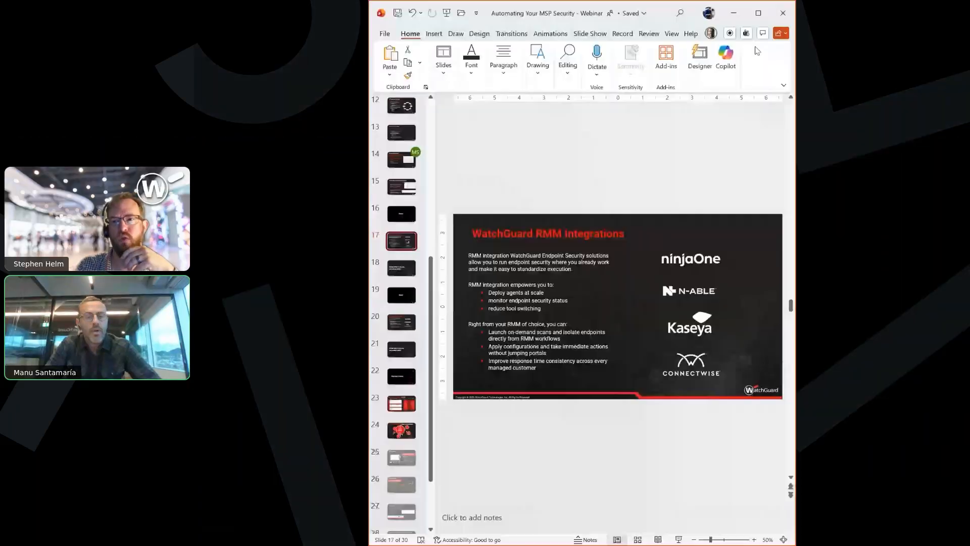
# Maximize the PowerPoint window and start the slide show from the "WatchGuard RMM Integrations" slide
pyautogui.click(758, 13)
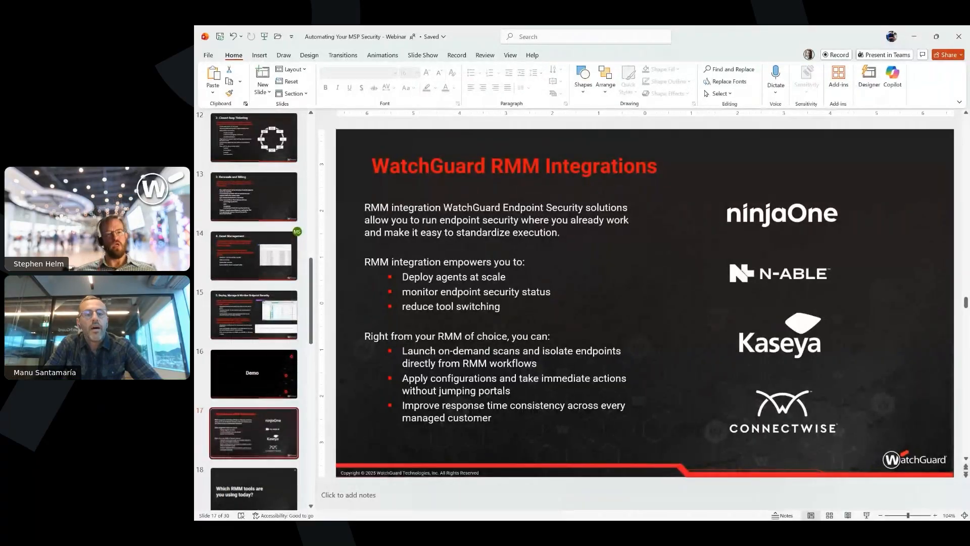
pyautogui.hotkey('shift', 'F5')
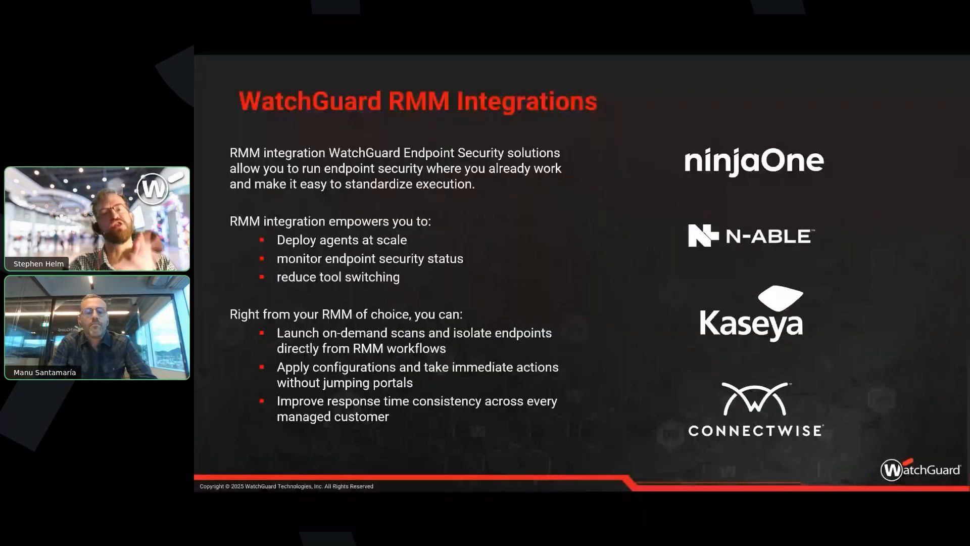
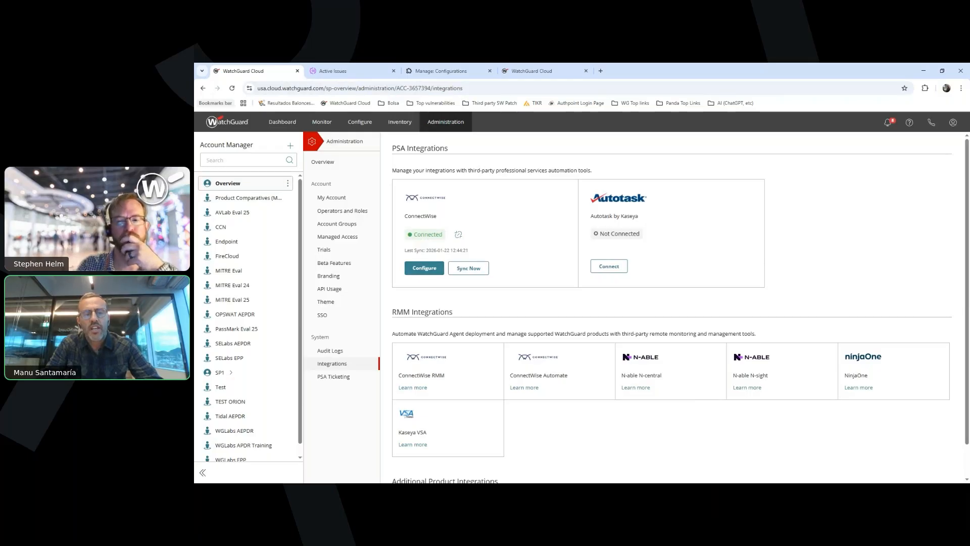
# Open the ConnectWise PSA integration's configuration and review its connection details and account mappings
pyautogui.click(424, 268)
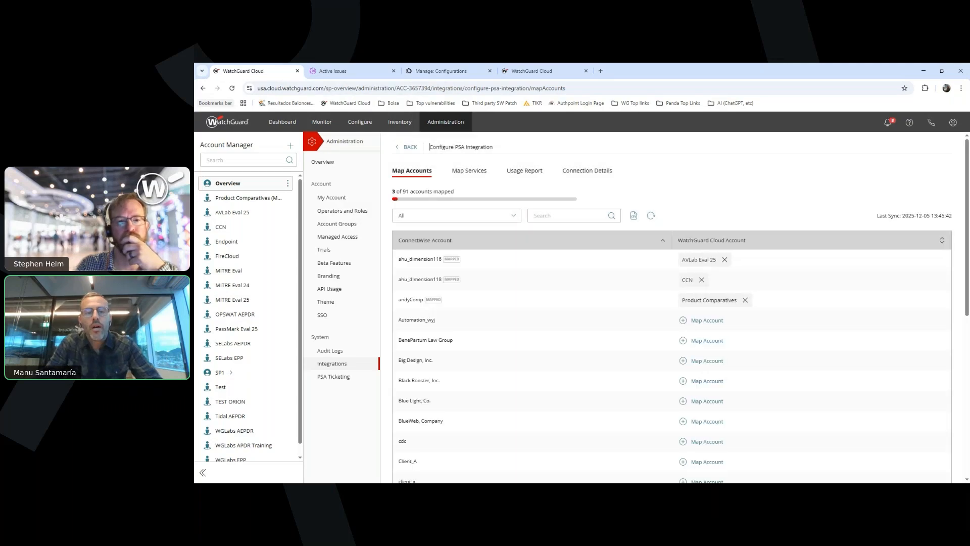
pyautogui.click(589, 170)
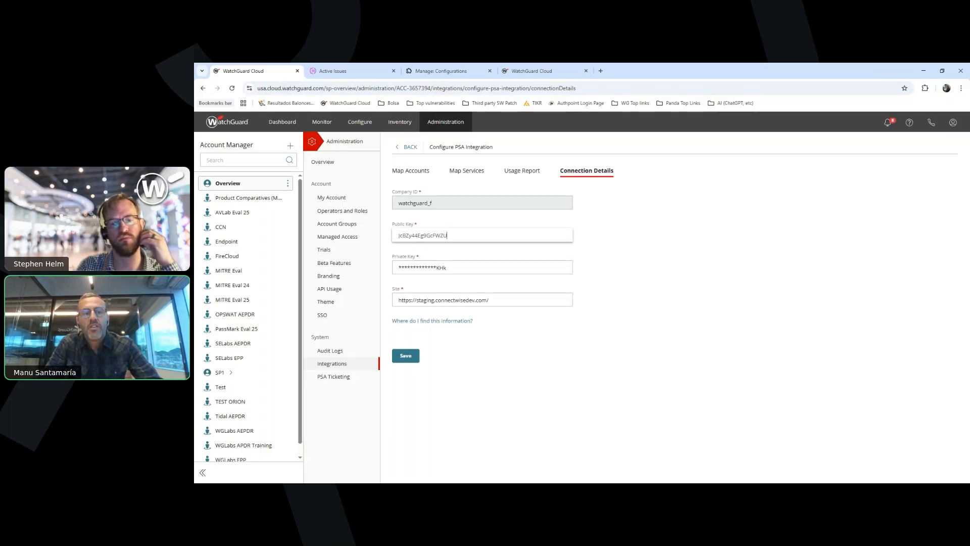
pyautogui.click(409, 170)
pyautogui.click(409, 171)
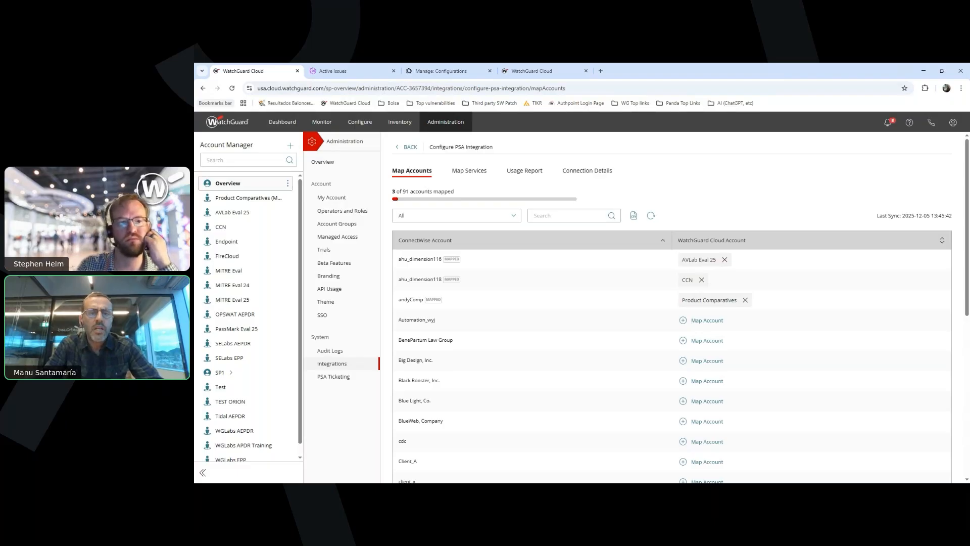
# Map the ConnectWise service Multi Factor Authentication to the Multi-Factor Authentication product and open the usage report settings
pyautogui.click(468, 170)
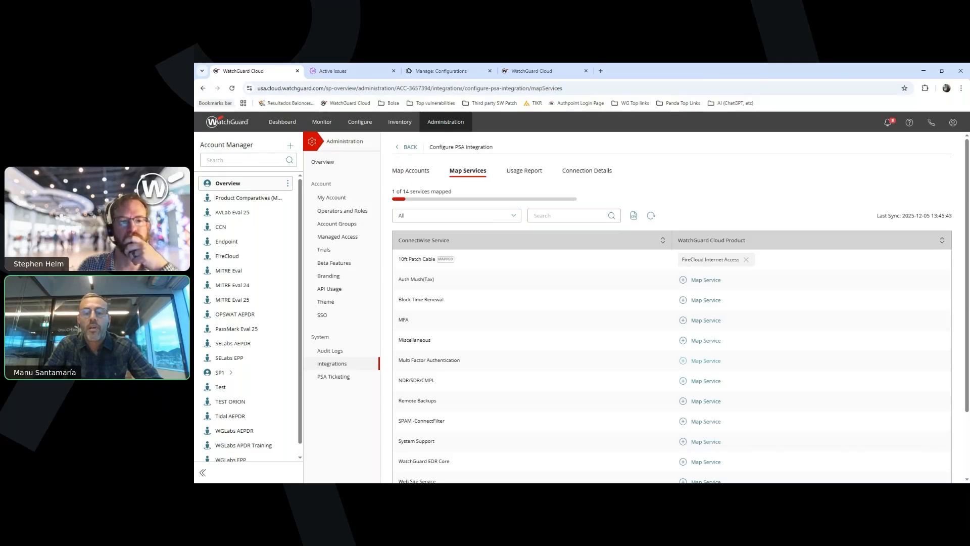
pyautogui.click(706, 360)
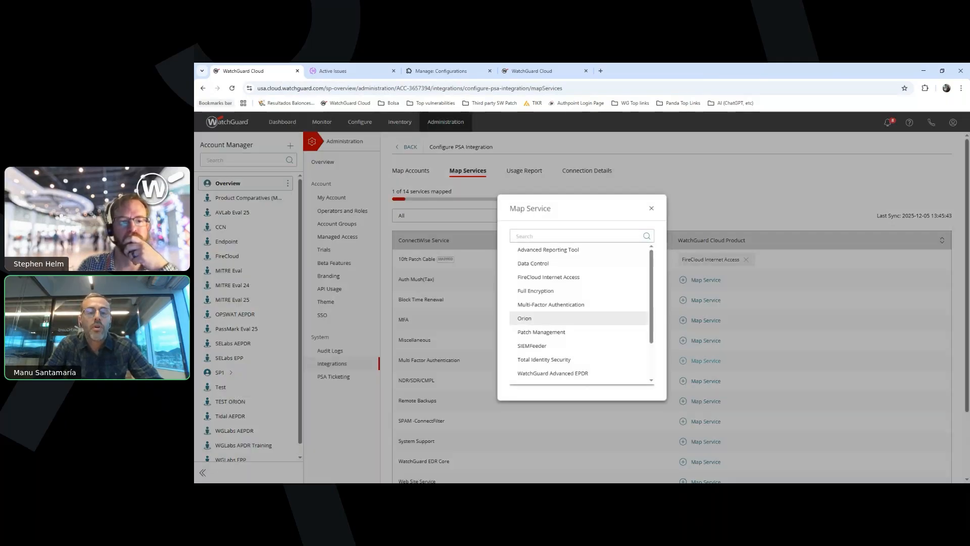
pyautogui.click(536, 318)
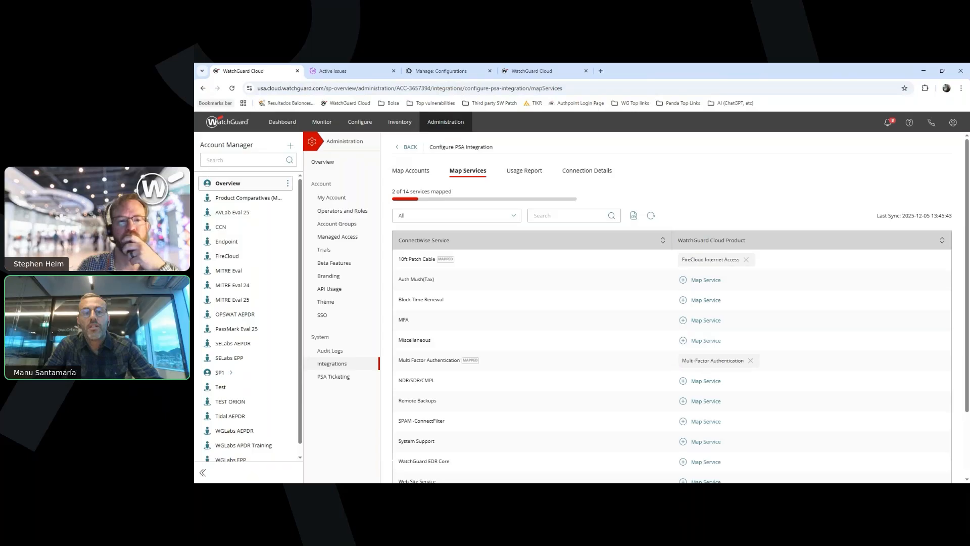
pyautogui.click(523, 170)
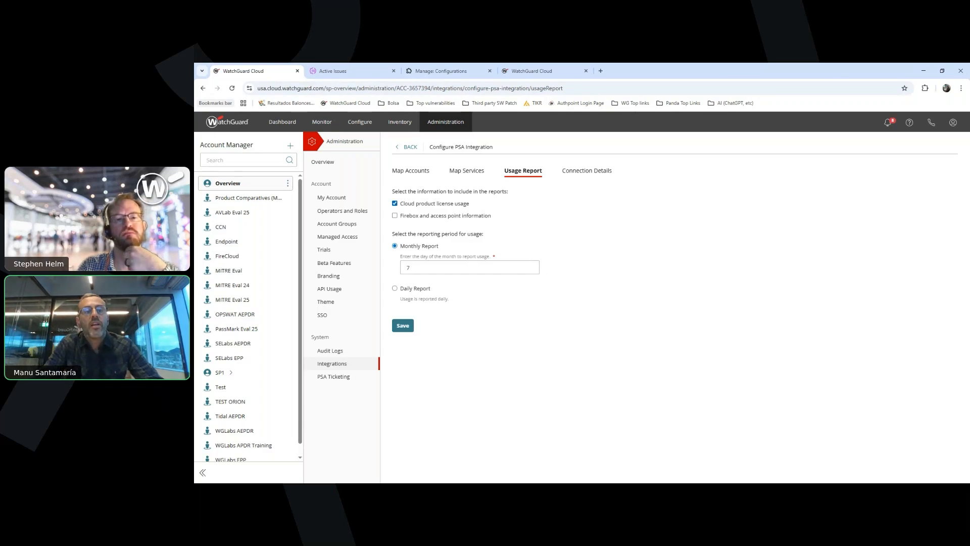
# Close the Active Issues page, switch to ConnectWise Manage, and examine the finance agreements and their additions
pyautogui.click(394, 71)
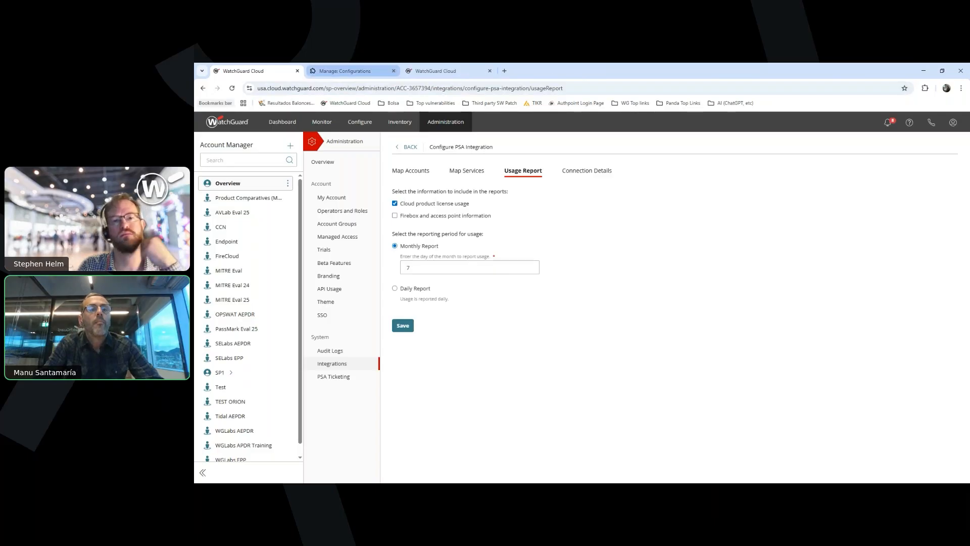
pyautogui.click(349, 71)
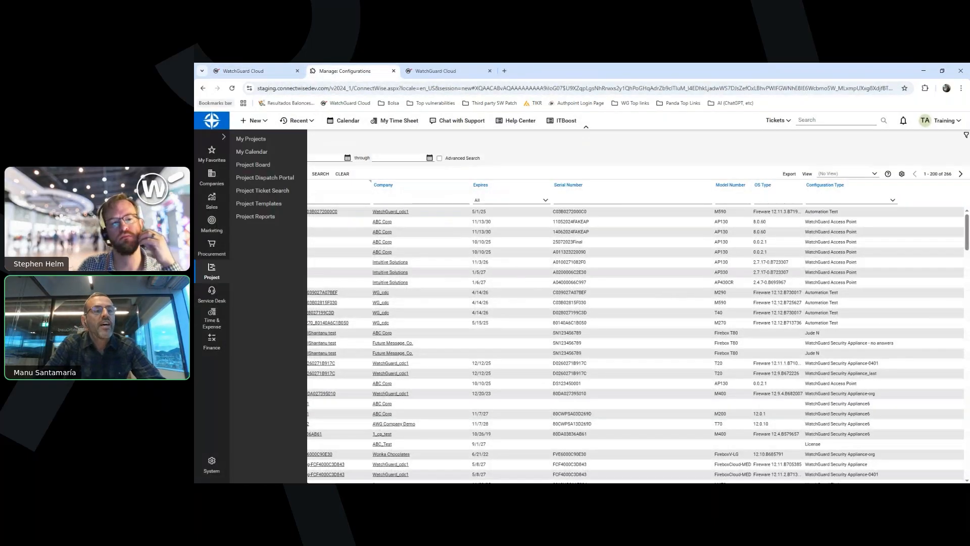
pyautogui.moveTo(212, 342)
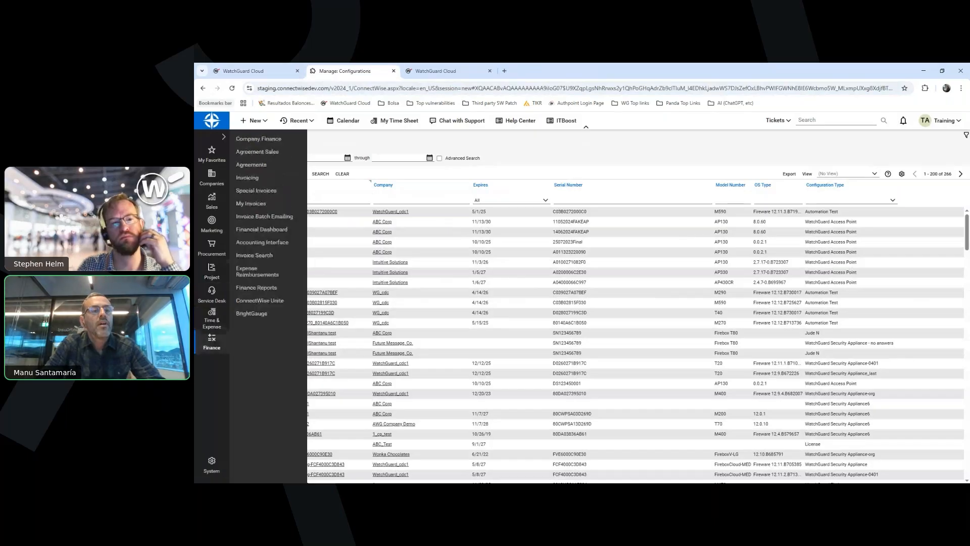
pyautogui.click(251, 165)
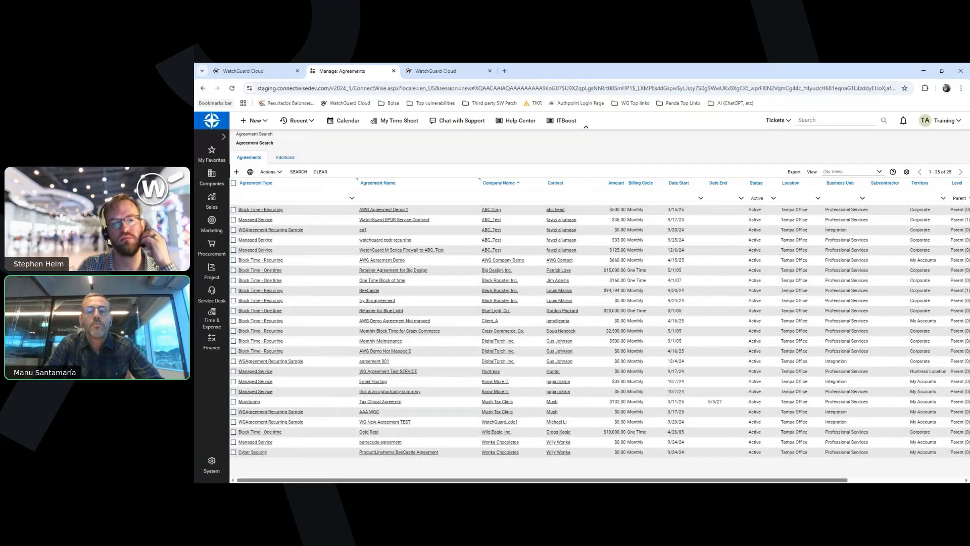
pyautogui.click(285, 157)
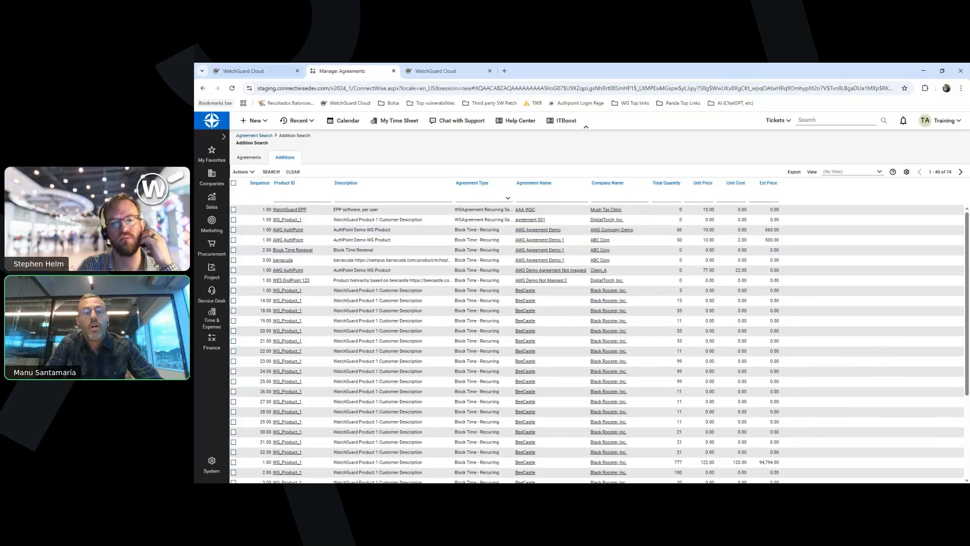
pyautogui.click(253, 71)
pyautogui.click(348, 71)
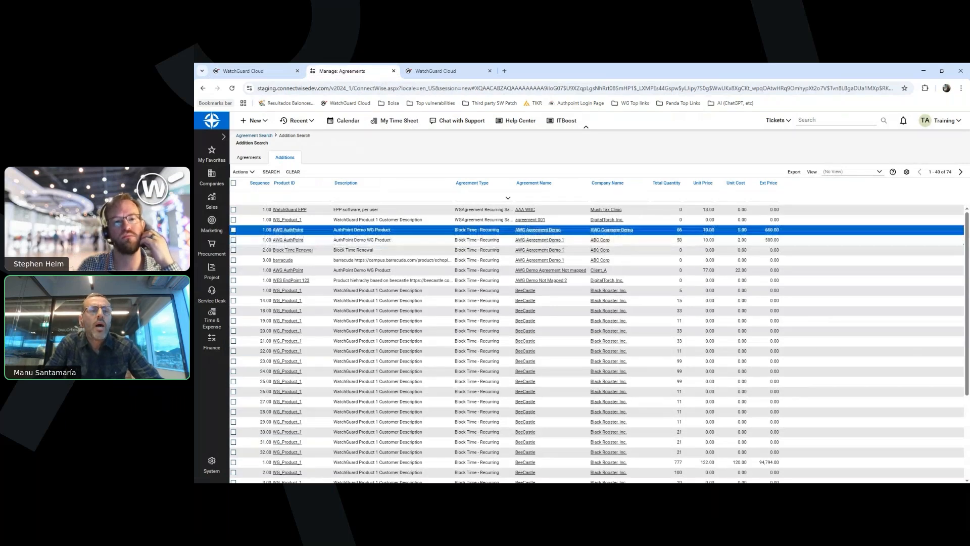
# Back in WatchGuard Cloud, set the monthly usage report day to 25 and include Firebox and access point information
pyautogui.click(258, 71)
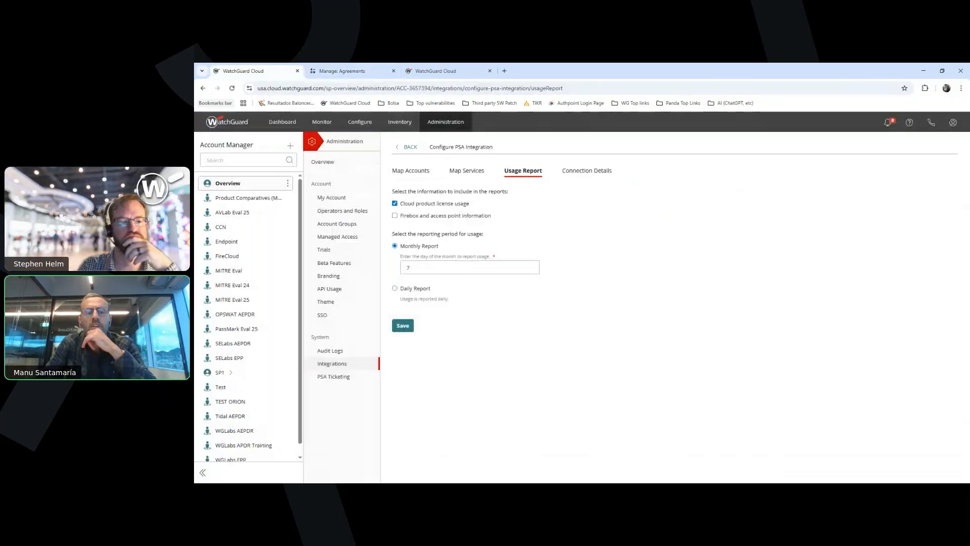
pyautogui.click(411, 267)
pyautogui.doubleClick(408, 268)
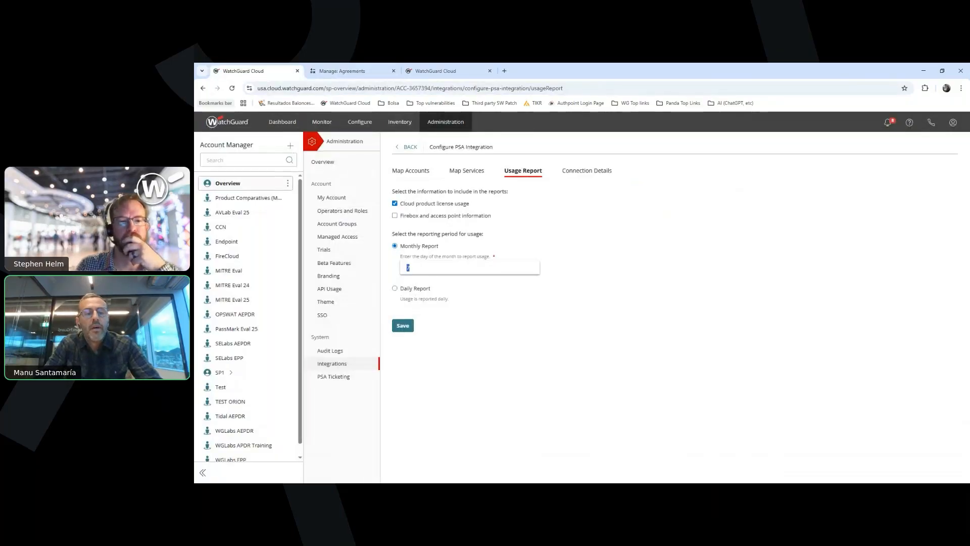
pyautogui.write('25')
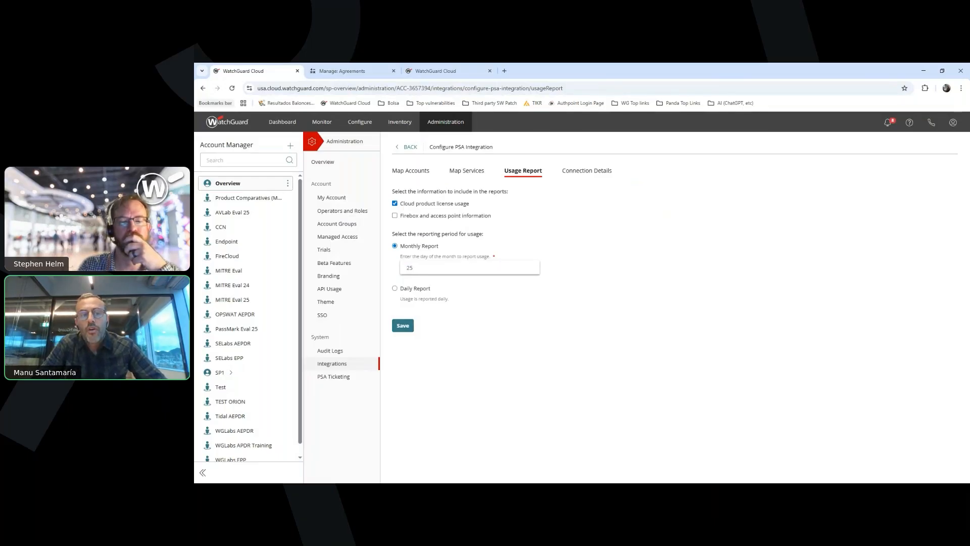
pyautogui.click(414, 288)
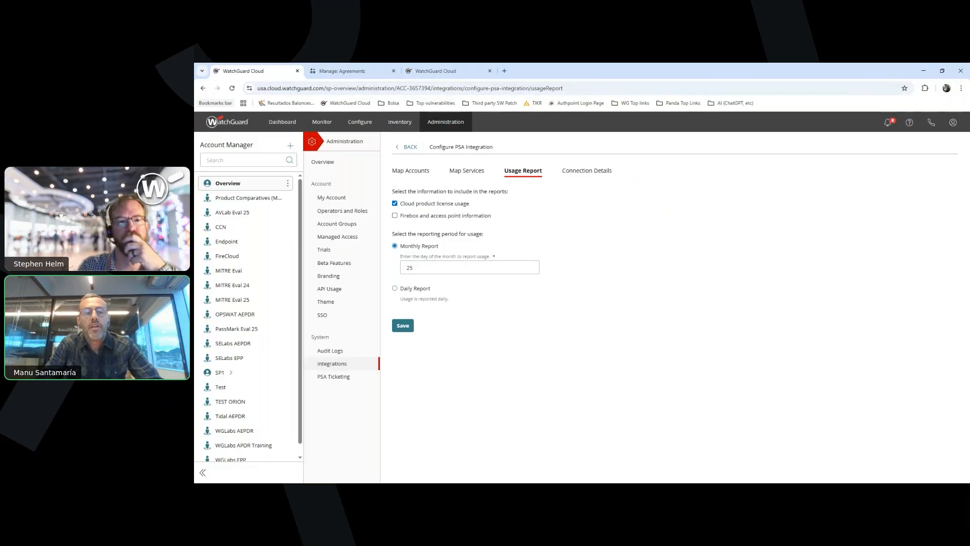
pyautogui.click(394, 215)
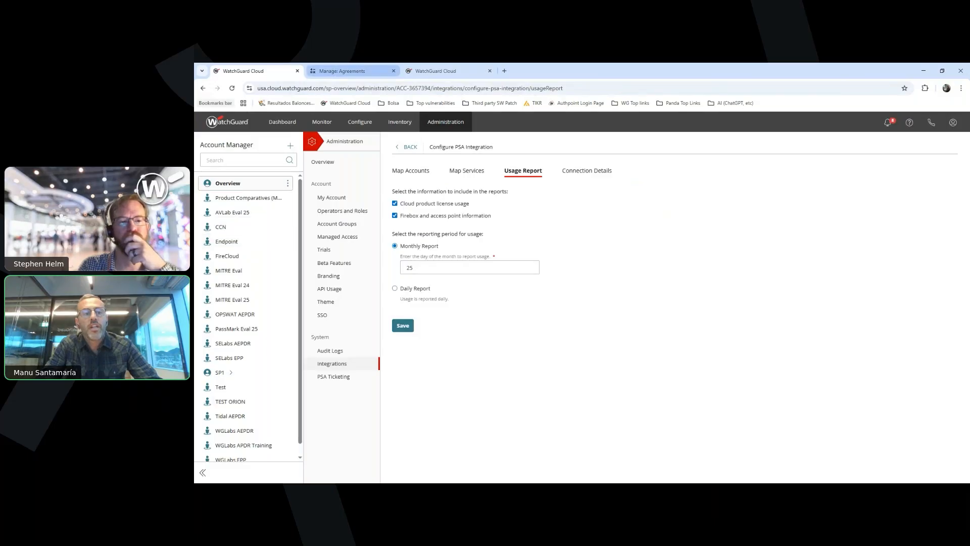
# Switch to ConnectWise Manage and examine the list of company configurations
pyautogui.click(348, 71)
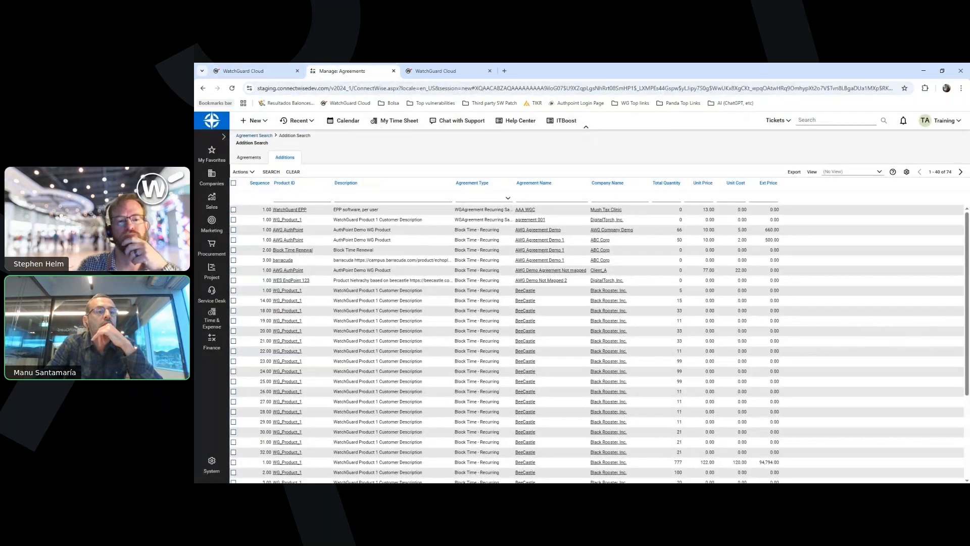
pyautogui.moveTo(212, 177)
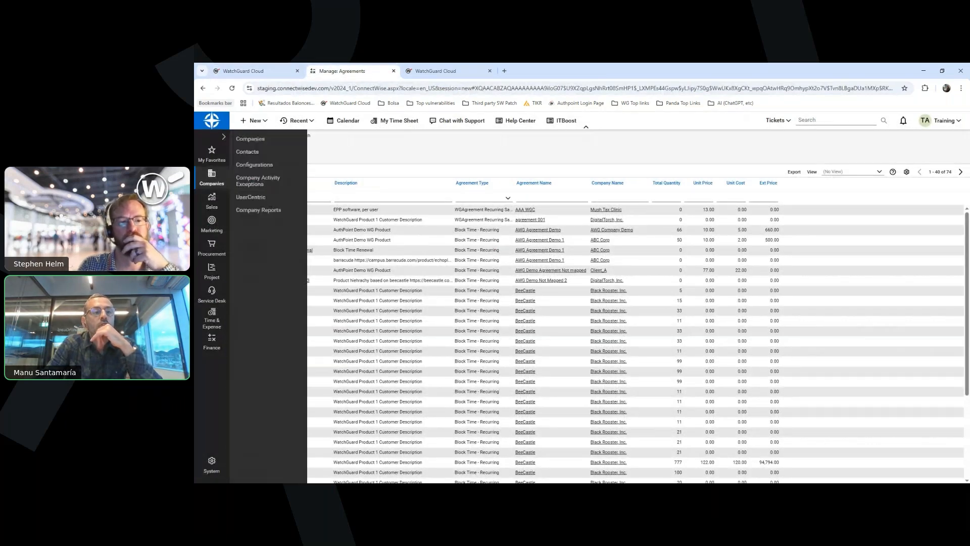
pyautogui.click(254, 164)
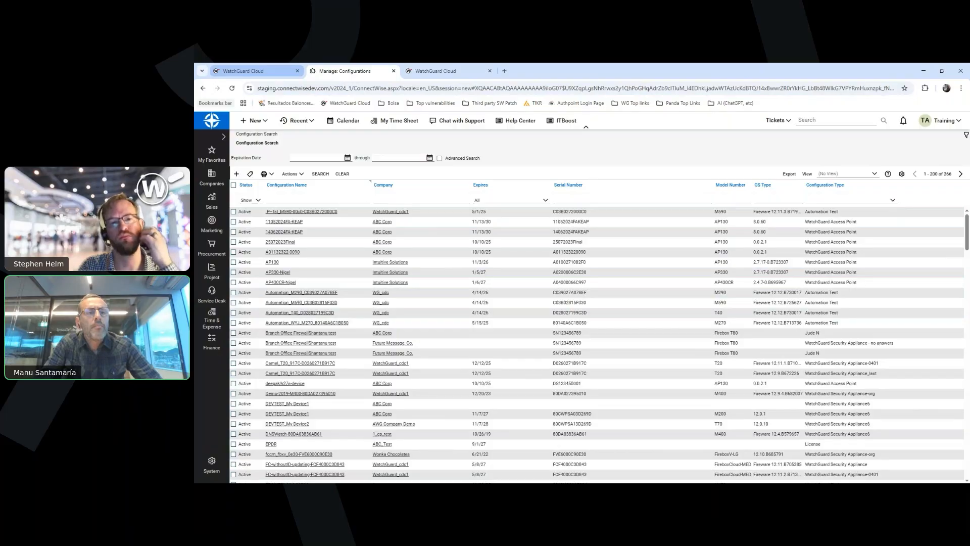
# Return to WatchGuard Cloud and review the PSA Ticketing notification rules and the accounts available for assignment
pyautogui.click(243, 71)
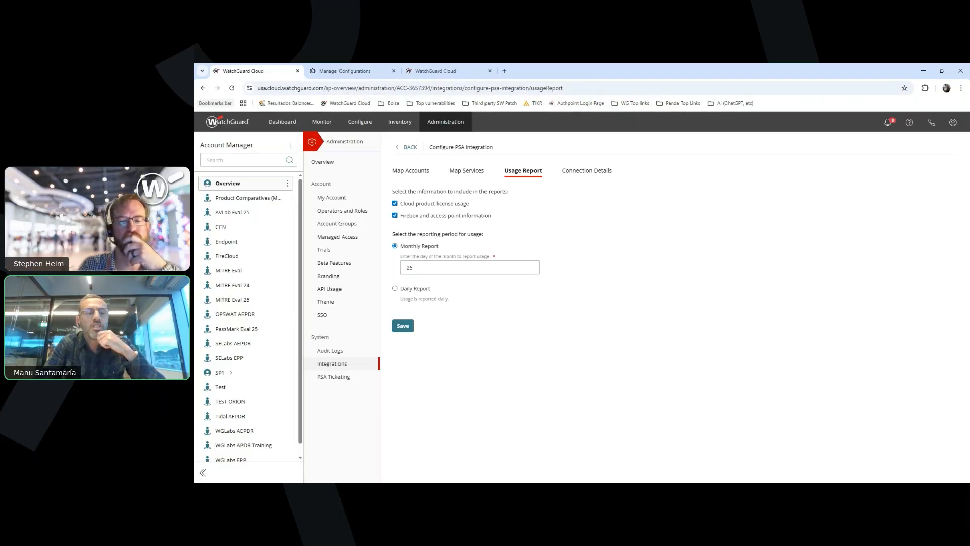
pyautogui.click(333, 376)
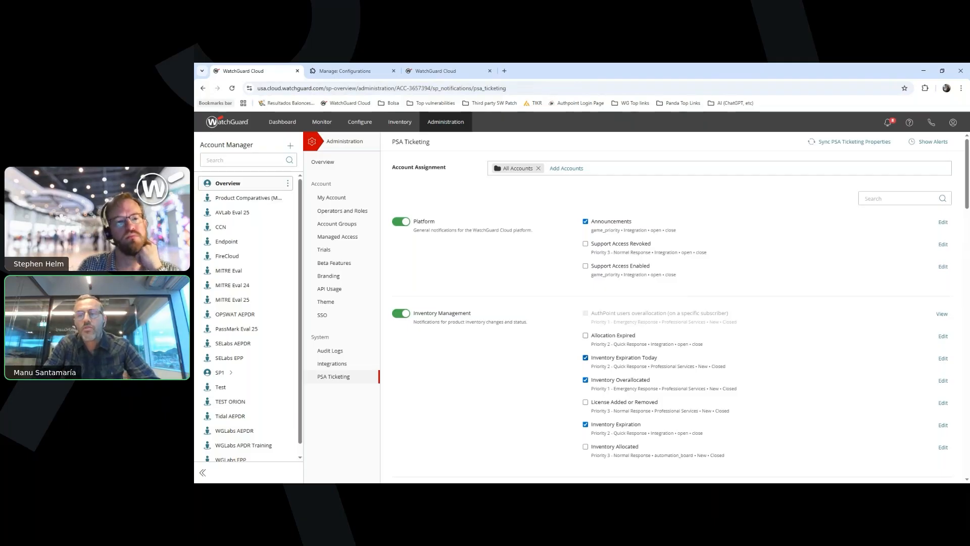
pyautogui.scroll(-5, 680, 309)
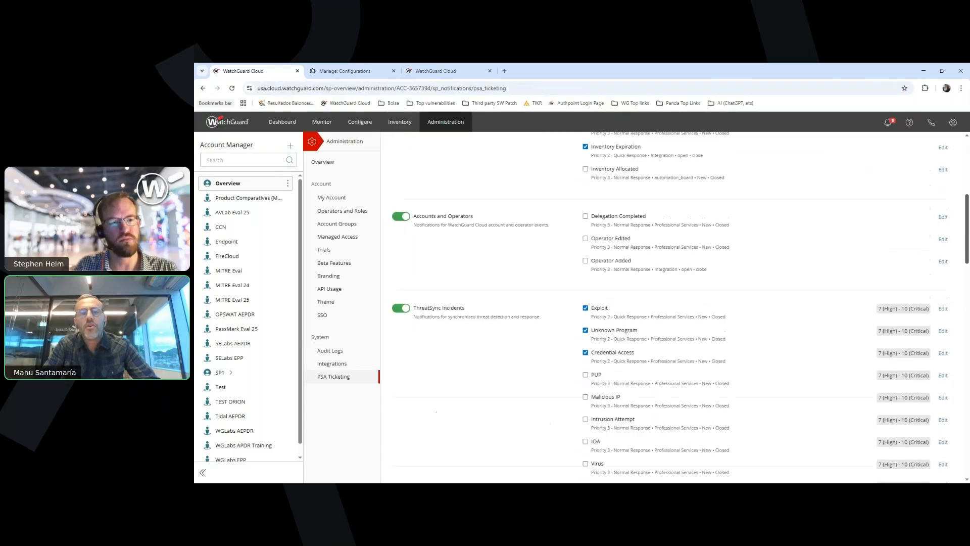
pyautogui.scroll(5, 681, 309)
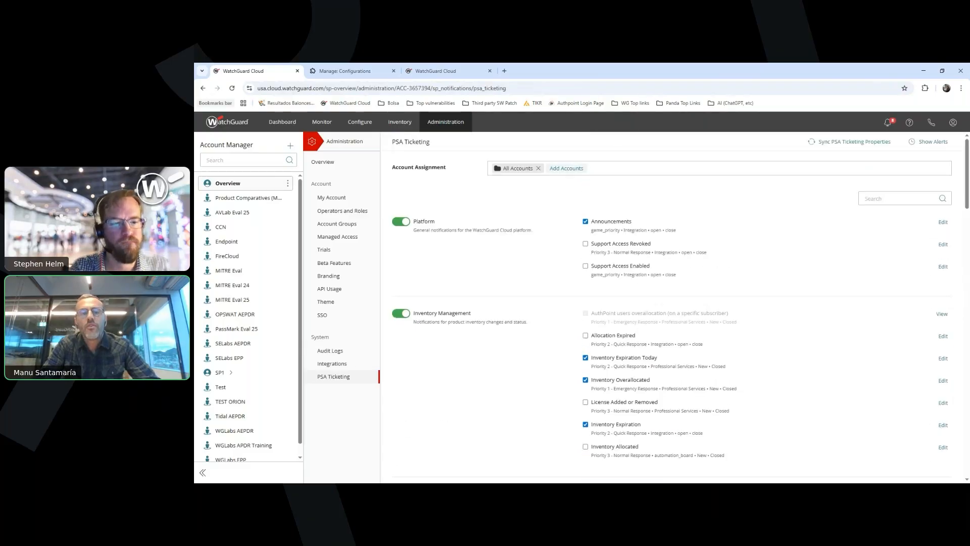
pyautogui.click(566, 168)
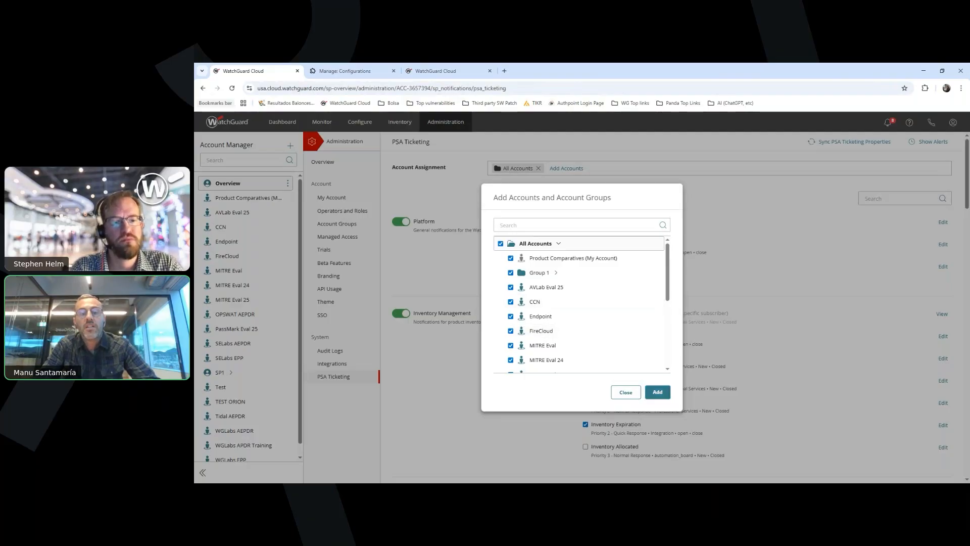
pyautogui.click(626, 392)
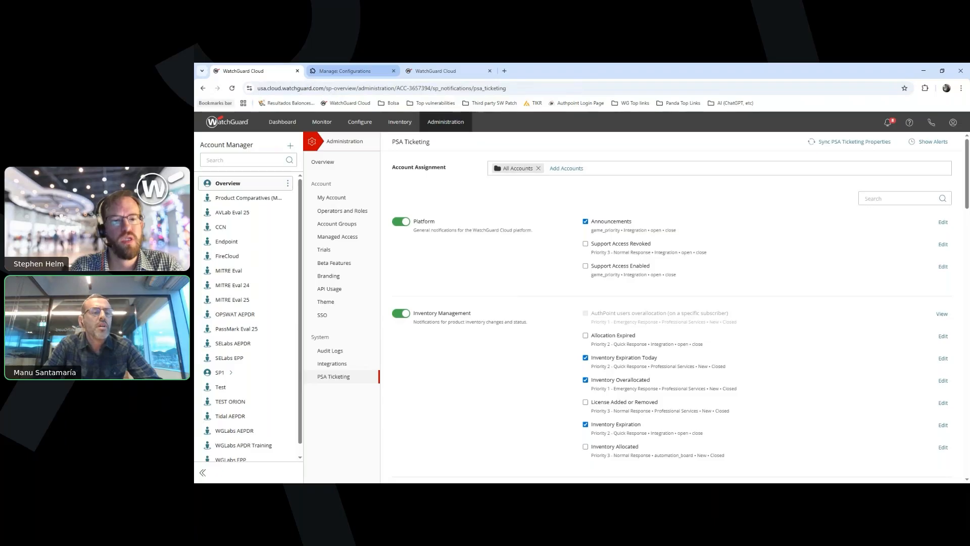
# Switch to ConnectWise Manage and examine the tickets on the Professional Services service board
pyautogui.click(345, 71)
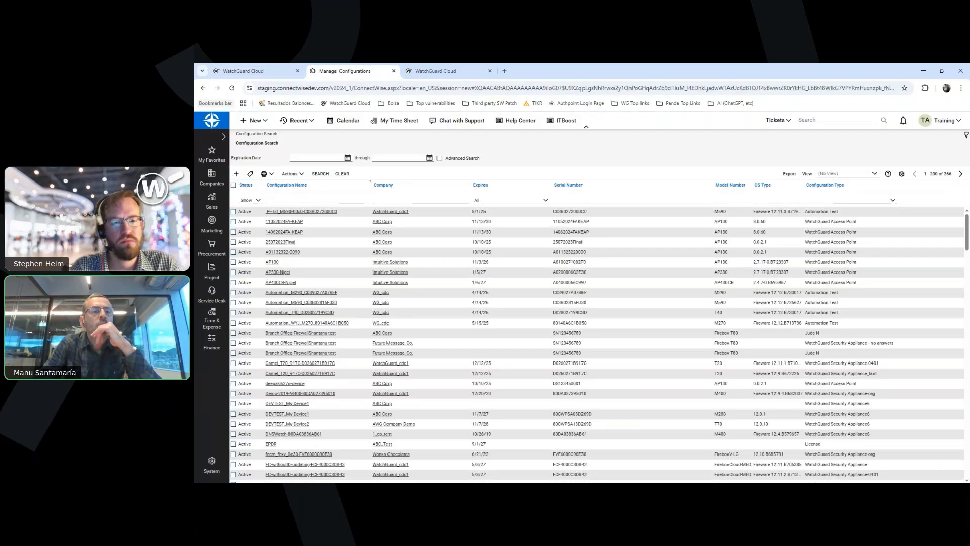
pyautogui.moveTo(212, 295)
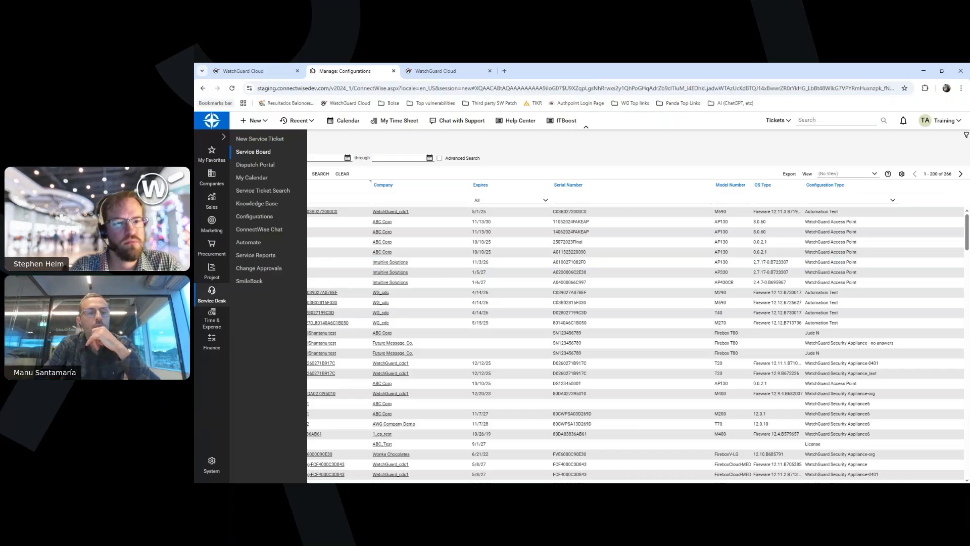
pyautogui.click(253, 151)
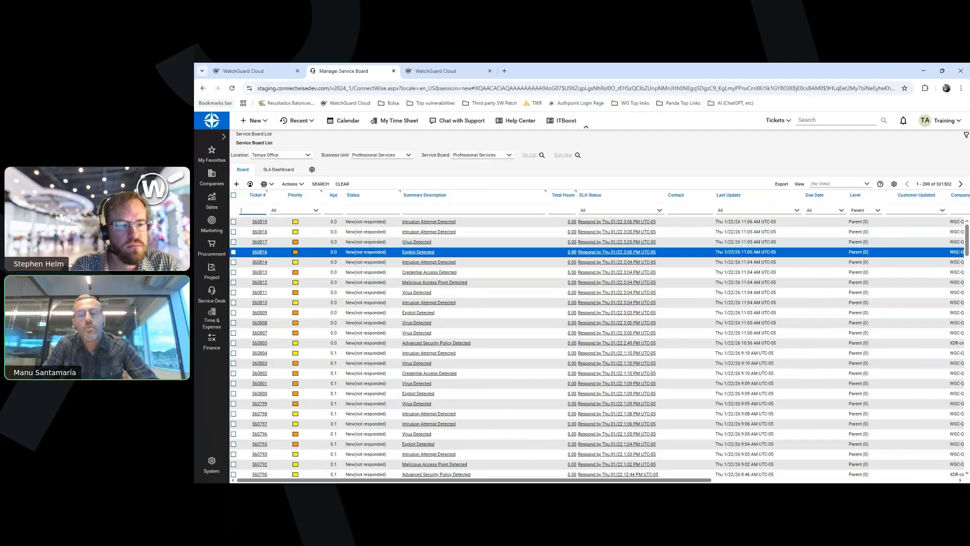
pyautogui.moveTo(429, 252)
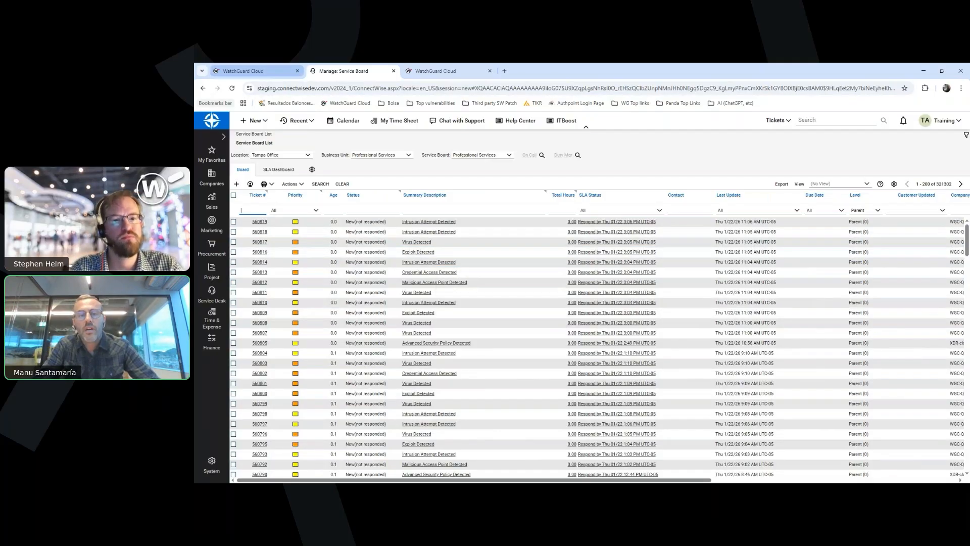
# Return to WatchGuard Cloud's PSA Ticketing page and review the ThreatSync Incidents ticketing rules
pyautogui.click(253, 71)
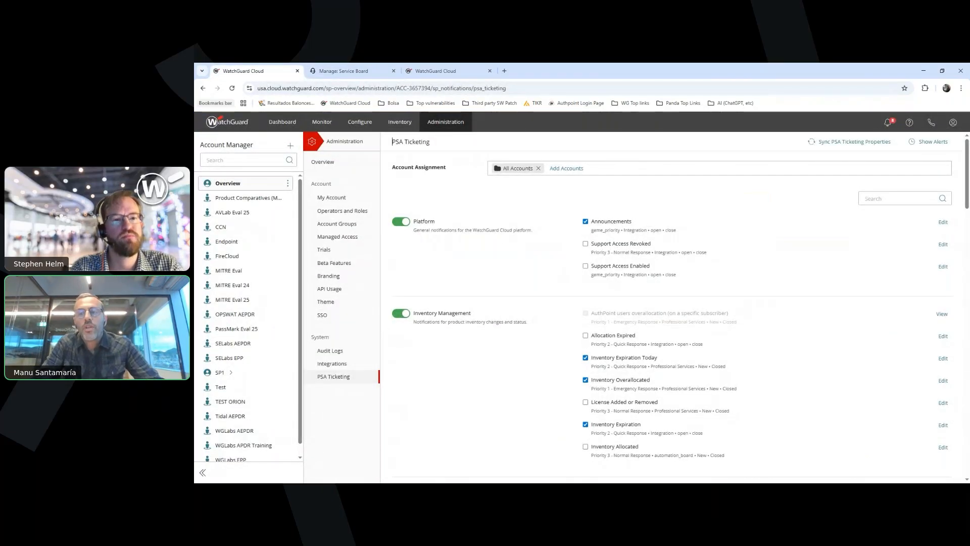
pyautogui.scroll(-3, 672, 303)
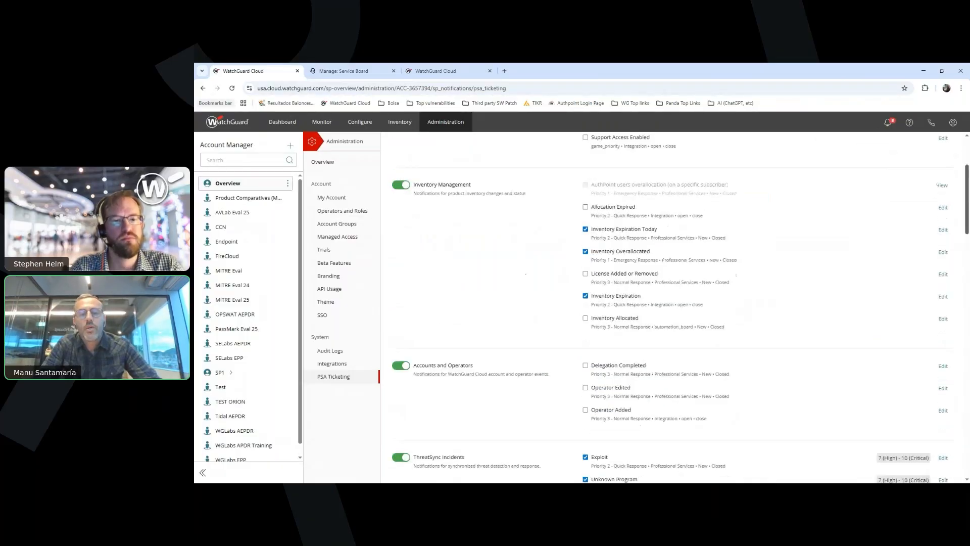
pyautogui.scroll(-4, 672, 303)
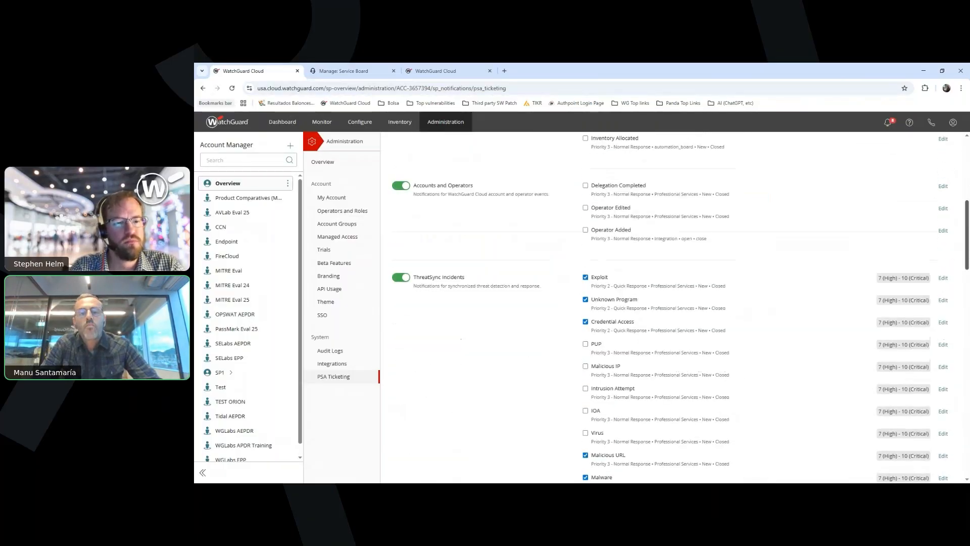
pyautogui.scroll(-1, 672, 303)
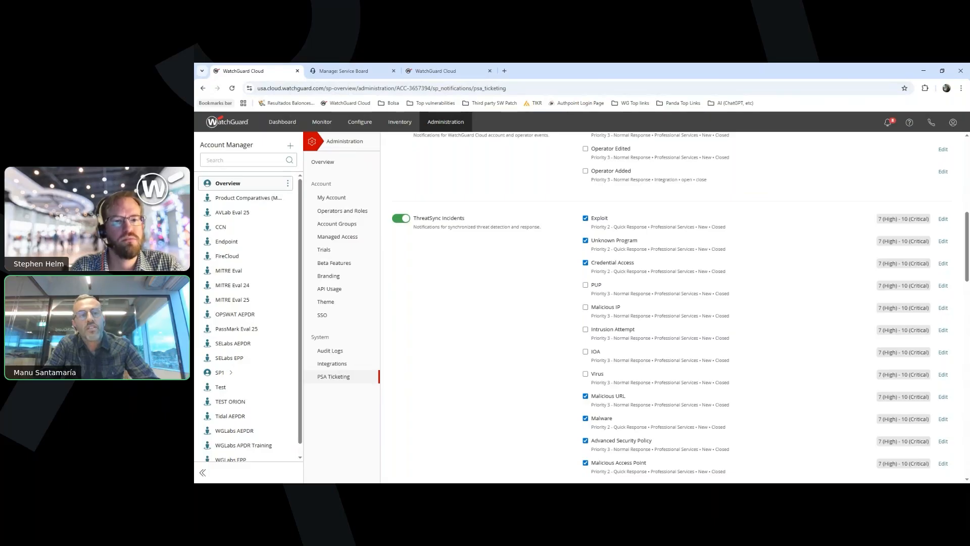
# Show last month's threat incidents and open the IOA - Mimikatz Detection incident on XIMO-squirtle for the file mimidrv.sys
pyautogui.moveTo(322, 122)
pyautogui.click(322, 148)
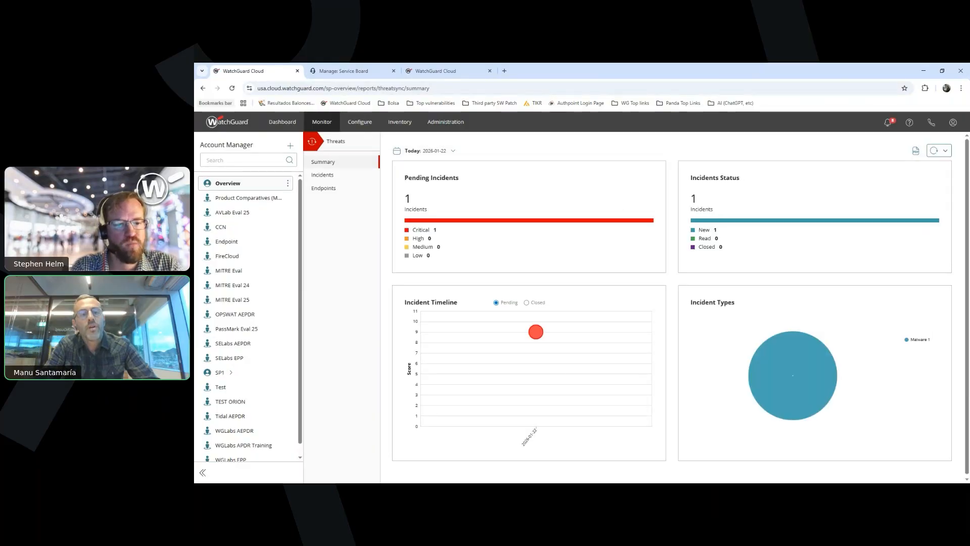
pyautogui.click(436, 151)
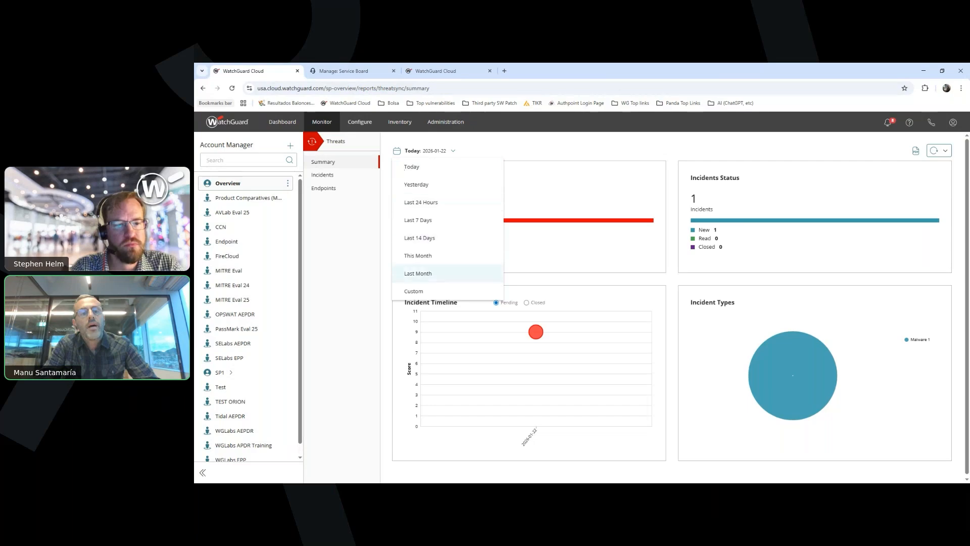
pyautogui.click(418, 273)
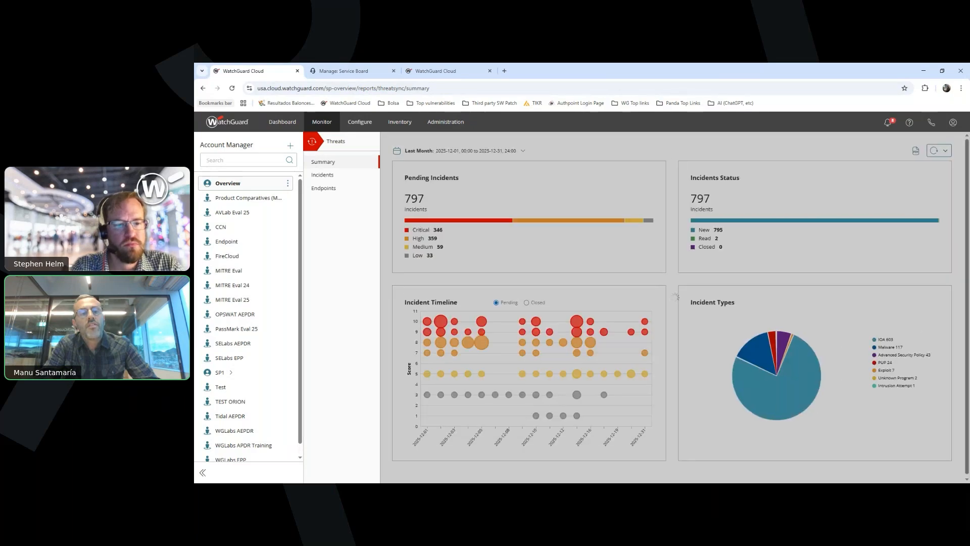
pyautogui.click(323, 175)
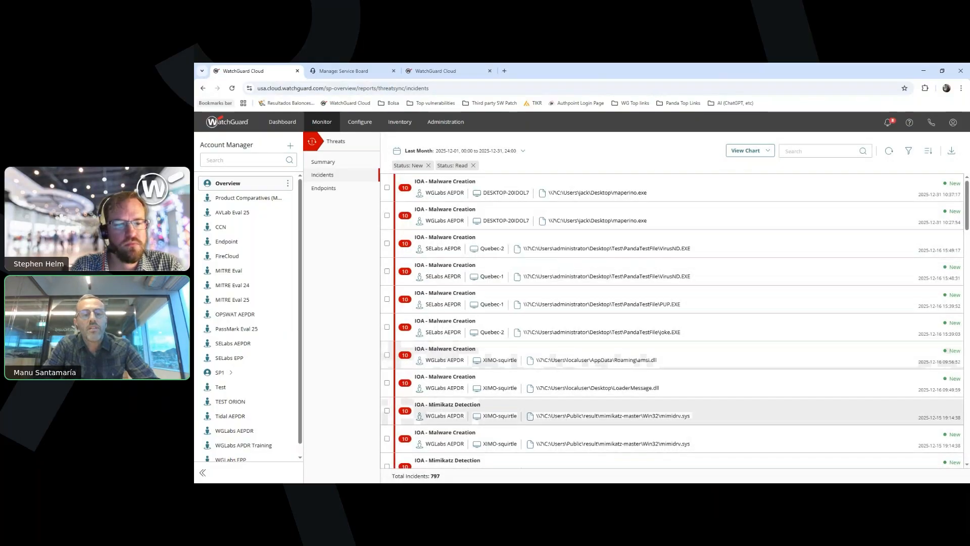
pyautogui.click(556, 411)
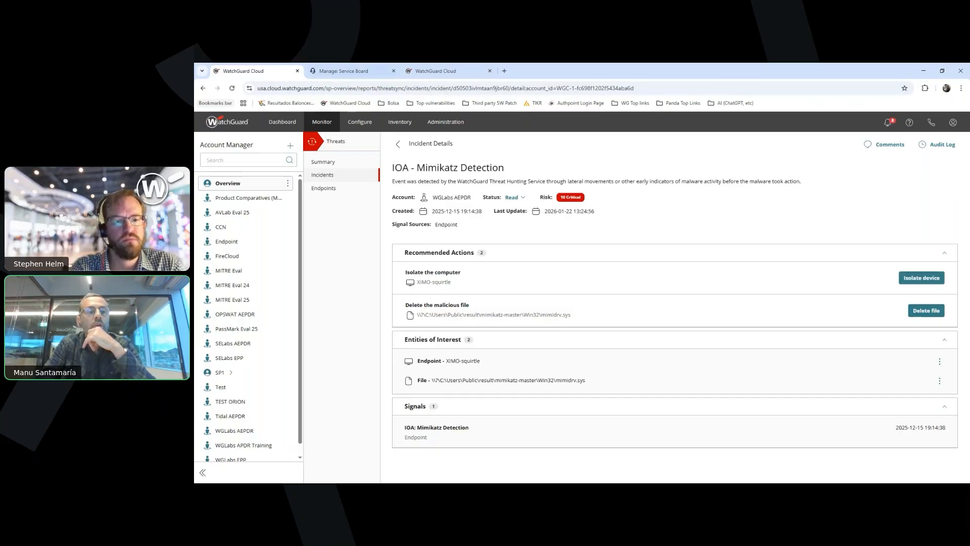
# Switch to ConnectWise Manage and open the highlighted Exploit Detected ticket on the service board
pyautogui.click(349, 71)
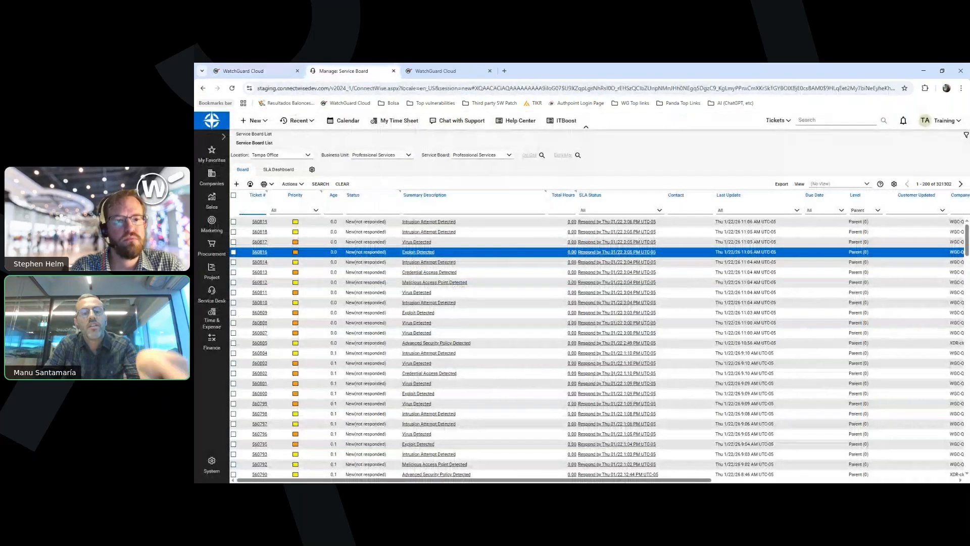
pyautogui.click(418, 252)
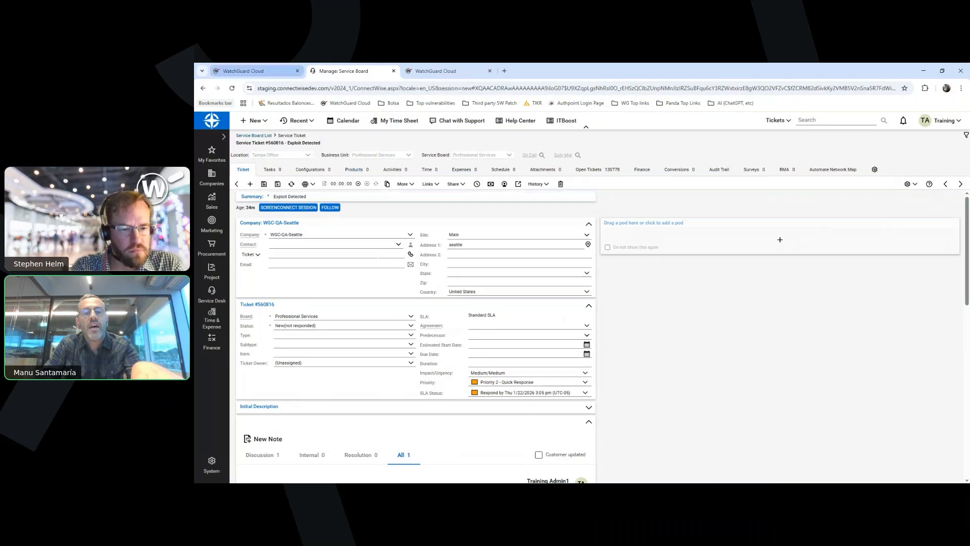
# Return to WatchGuard Cloud and change the Mimikatz Detection incident's status to Closed
pyautogui.click(252, 71)
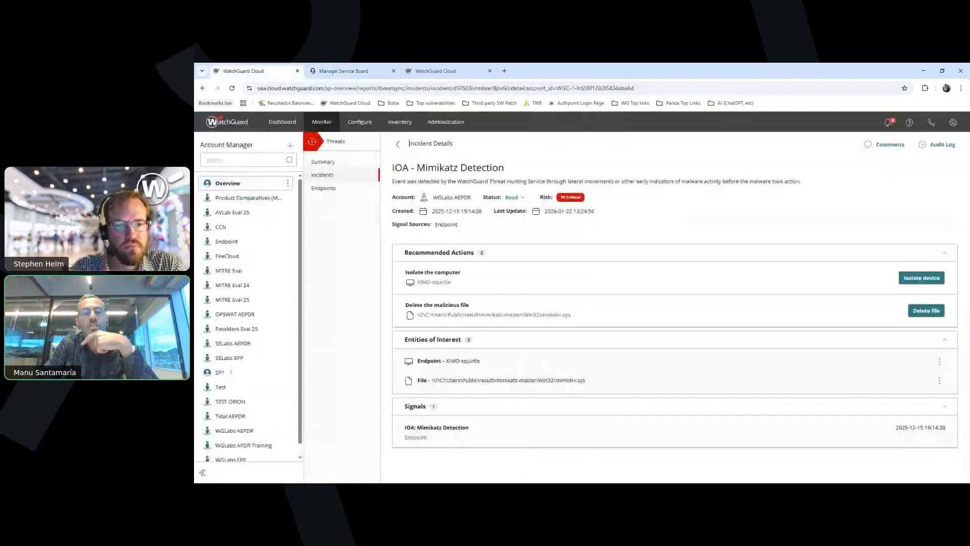
pyautogui.click(516, 197)
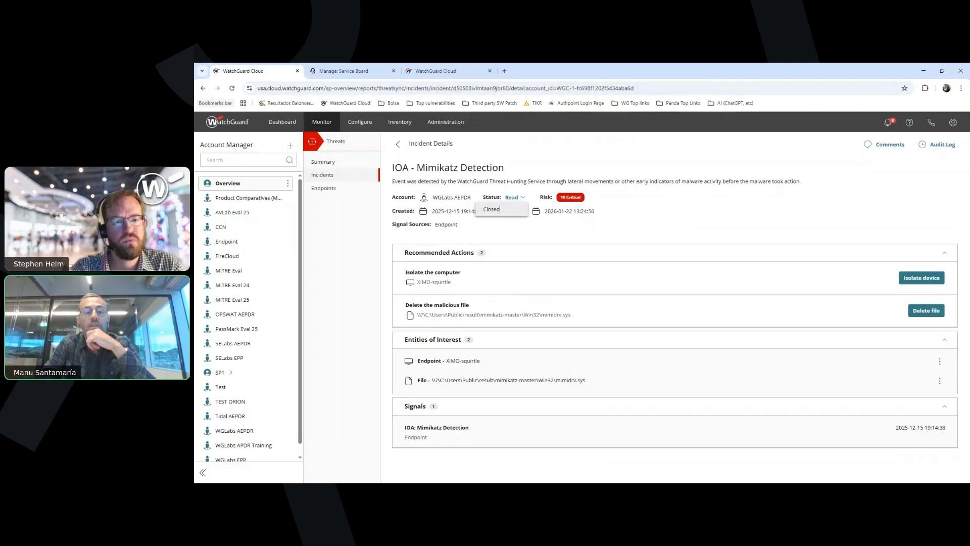
pyautogui.click(491, 209)
pyautogui.click(630, 335)
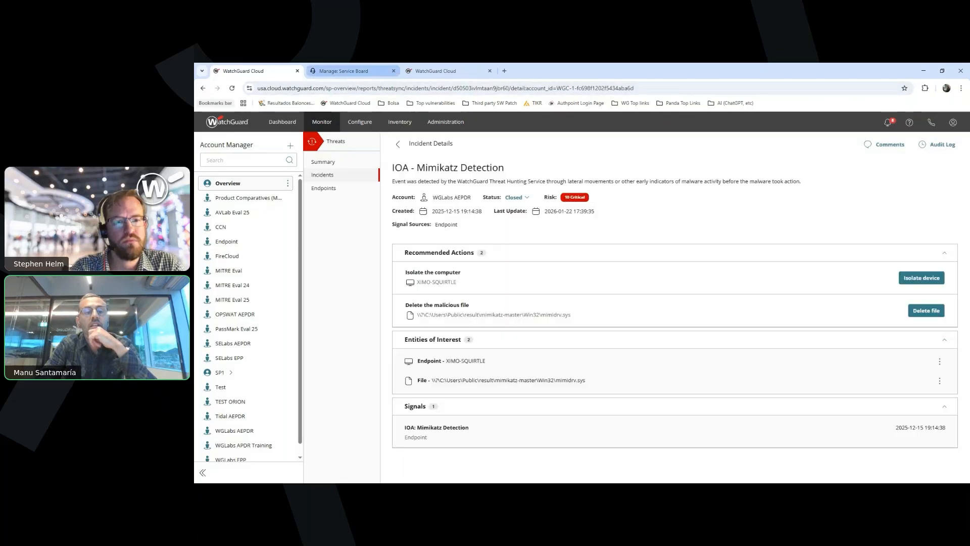
# Switch to ConnectWise Manage, review the Exploit Detected ticket's details and go back to the service board list
pyautogui.click(349, 71)
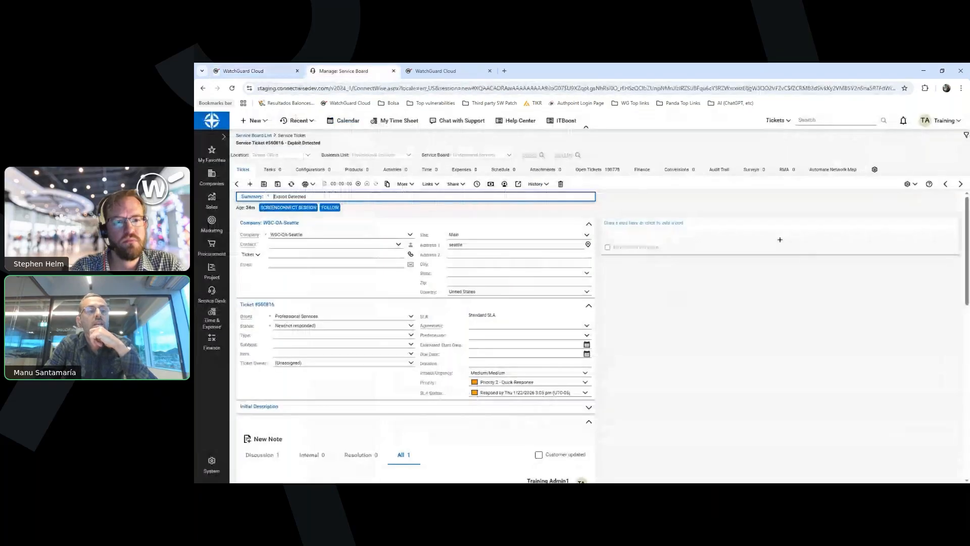
pyautogui.click(236, 184)
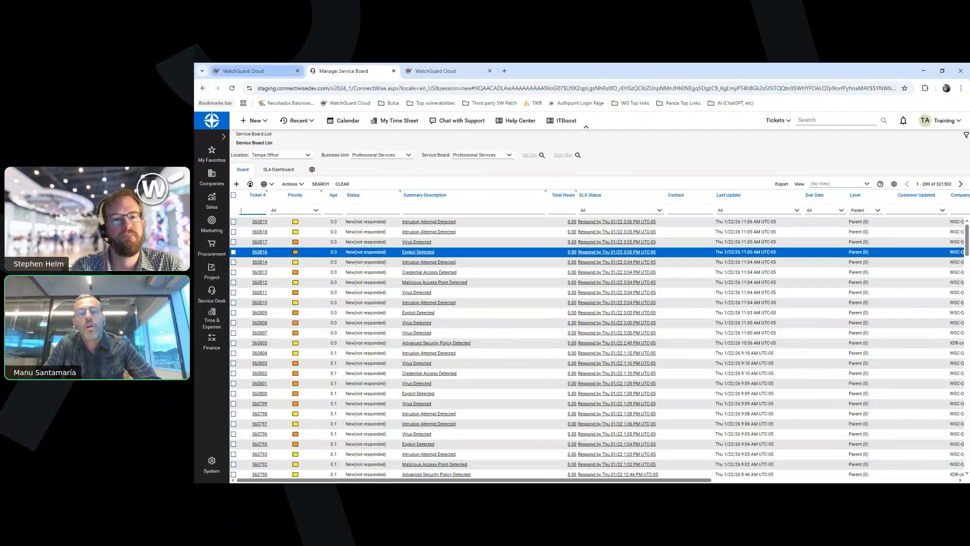
# Return to WatchGuard Cloud's PSA Ticketing page, search for "endp" to review the Endpoint Security notifications, and clear the search
pyautogui.click(253, 71)
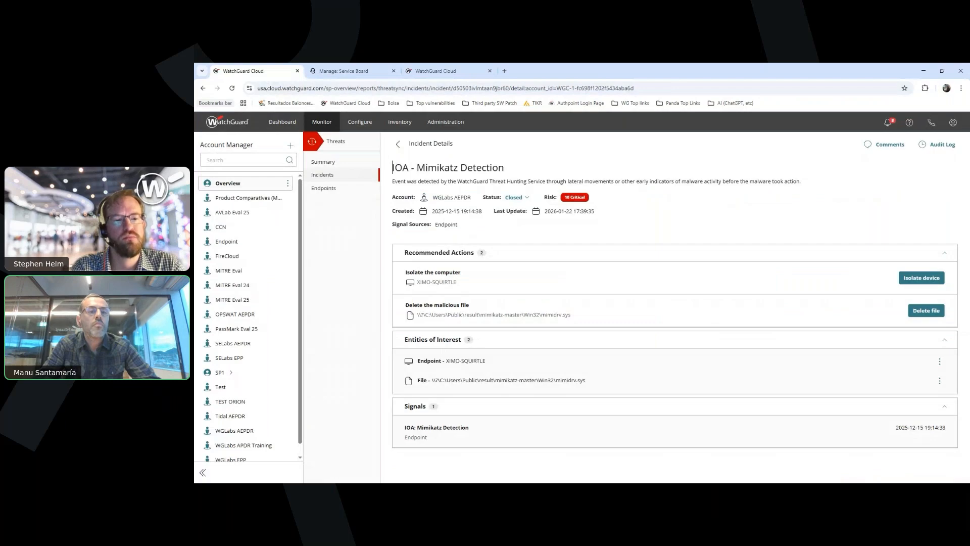
pyautogui.click(445, 122)
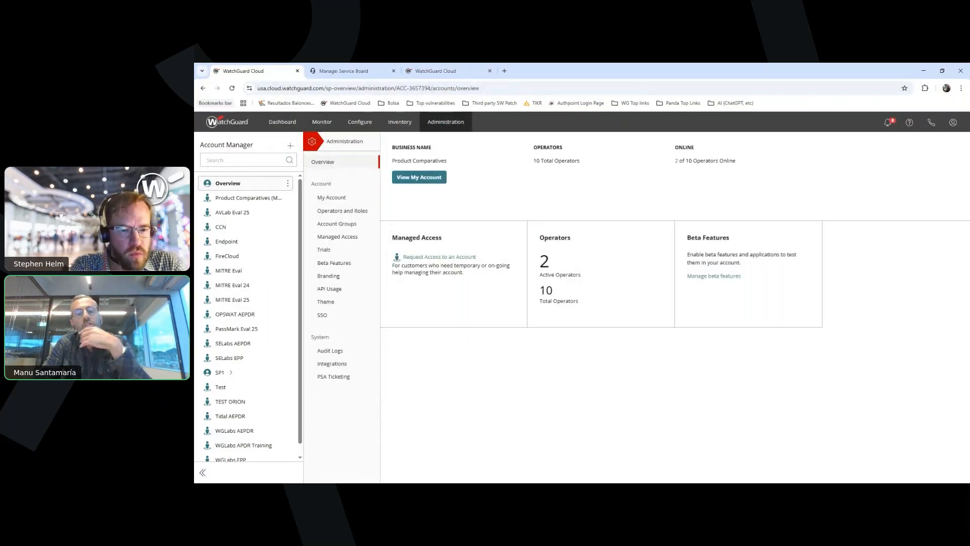
pyautogui.click(333, 377)
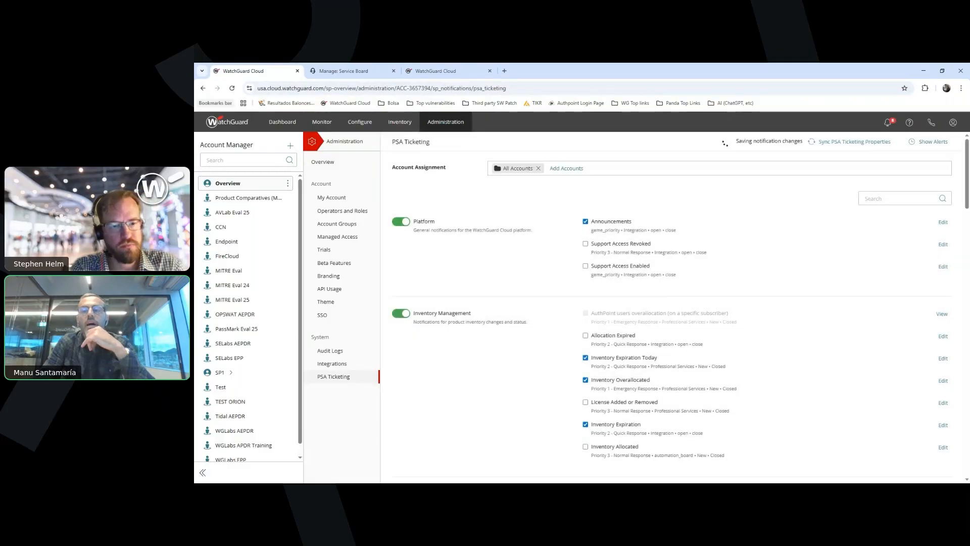
pyautogui.click(900, 199)
pyautogui.write('end')
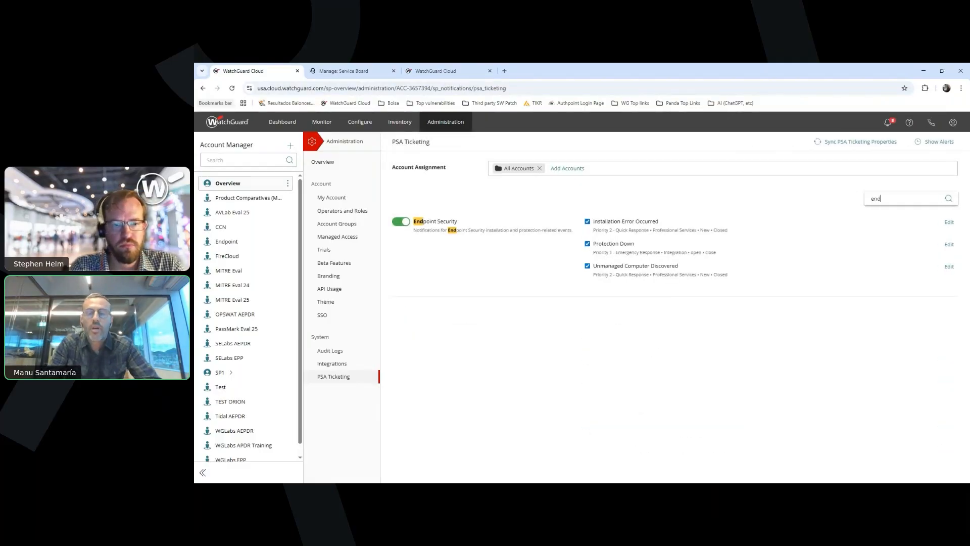
pyautogui.write('p')
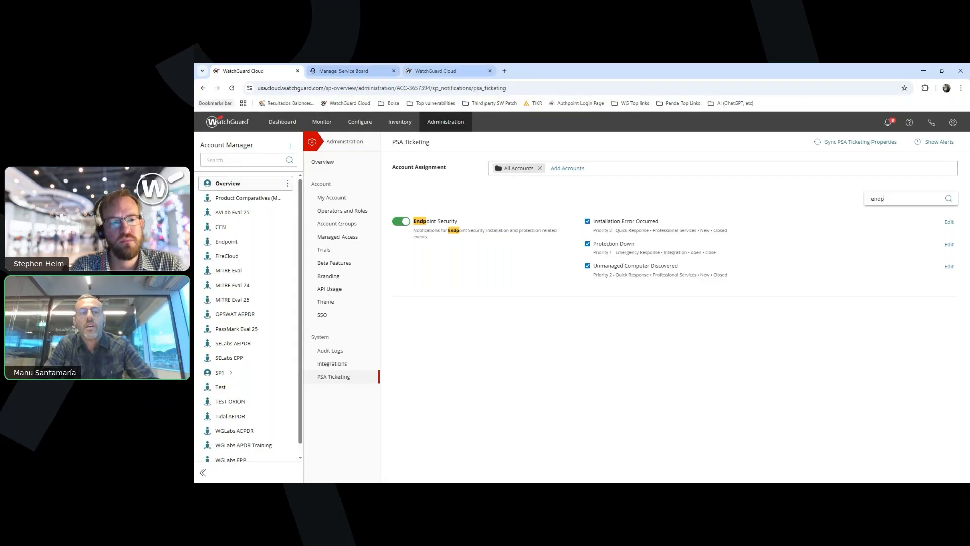
pyautogui.click(343, 70)
pyautogui.click(253, 71)
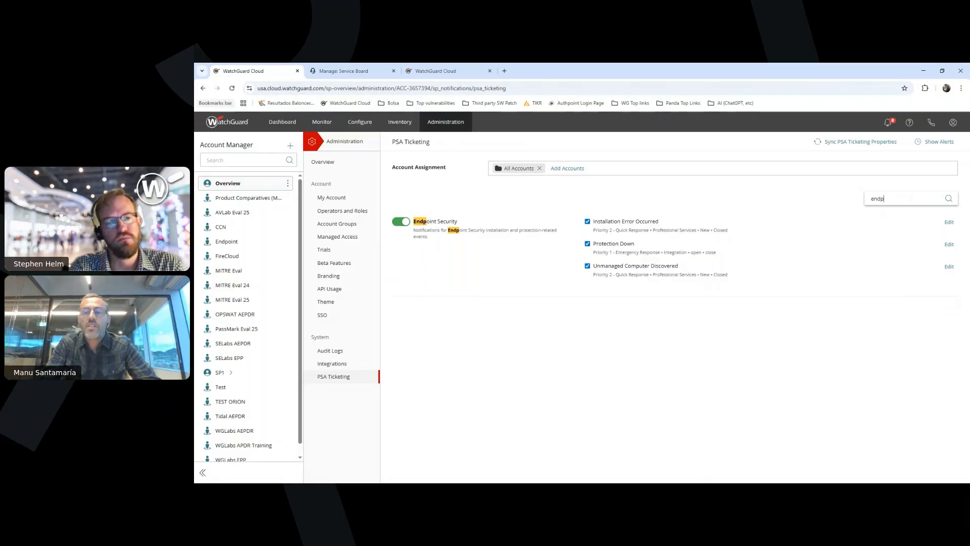
pyautogui.press('BackSpace')
pyautogui.press('BackSpace')
pyautogui.press('BackSpace')
pyautogui.press('BackSpace')
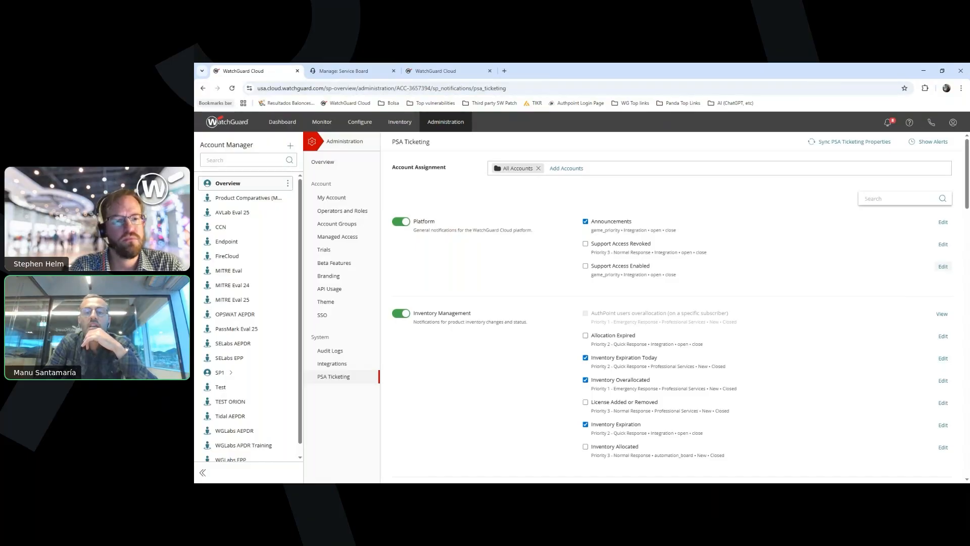
# Examine the service board, priority, new status and close status options in the Support Access Enabled ticketing properties, and cancel without saving
pyautogui.click(943, 267)
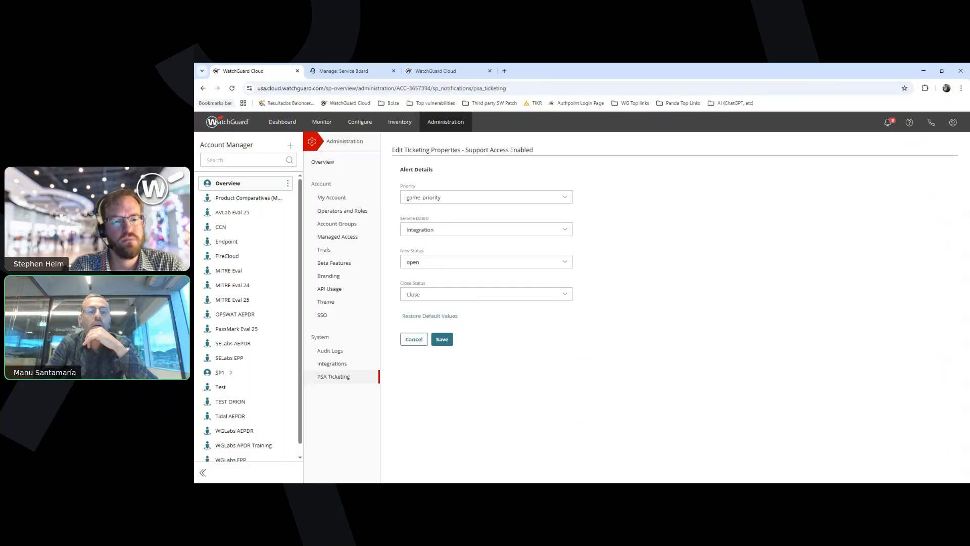
pyautogui.click(486, 229)
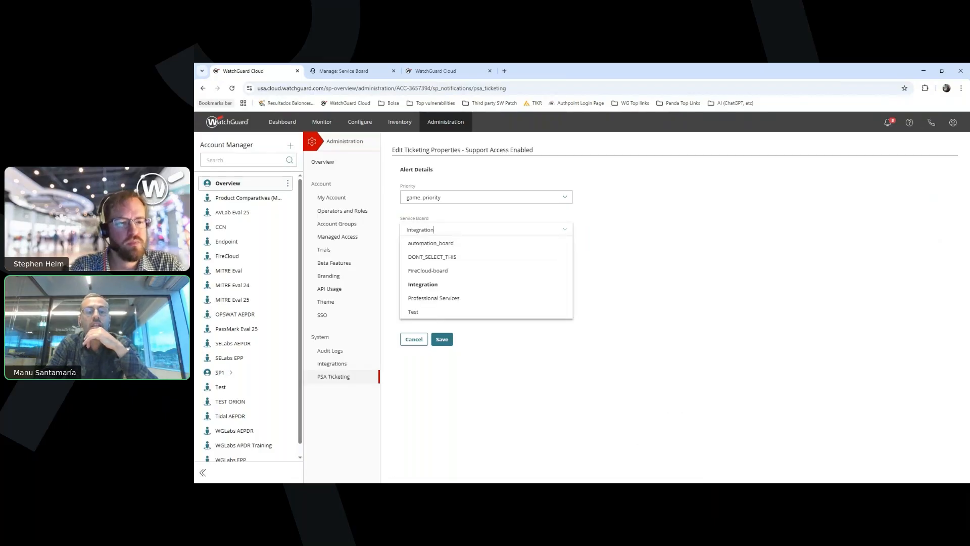
pyautogui.click(433, 229)
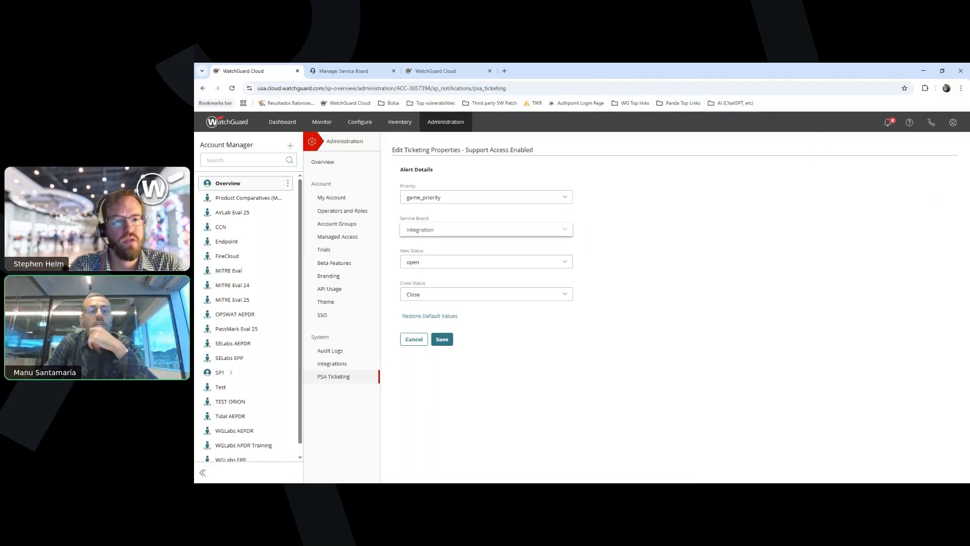
pyautogui.click(486, 197)
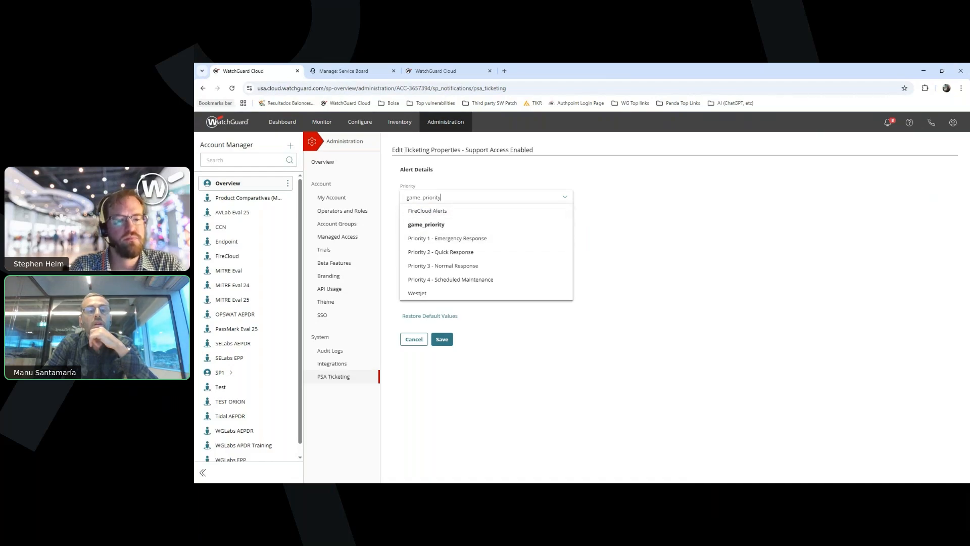
pyautogui.click(486, 197)
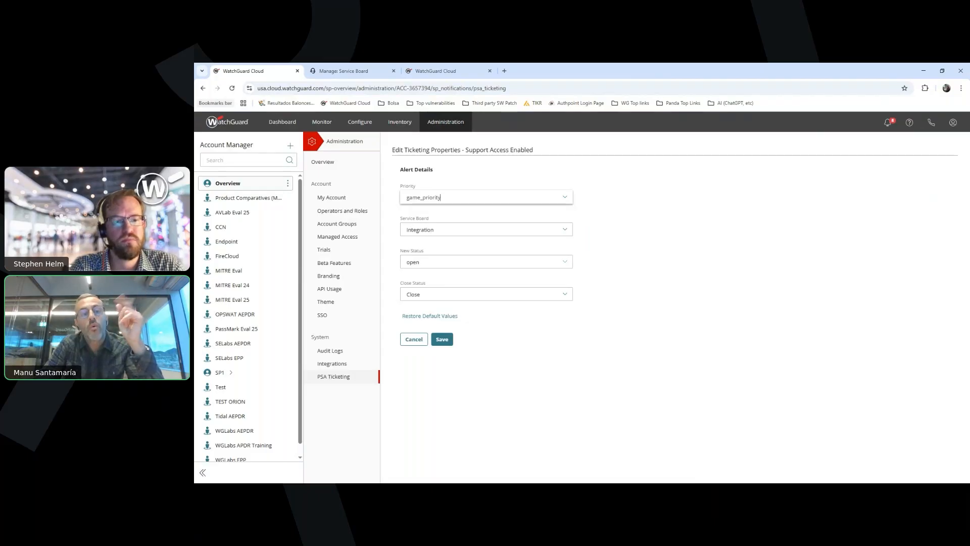
pyautogui.click(486, 262)
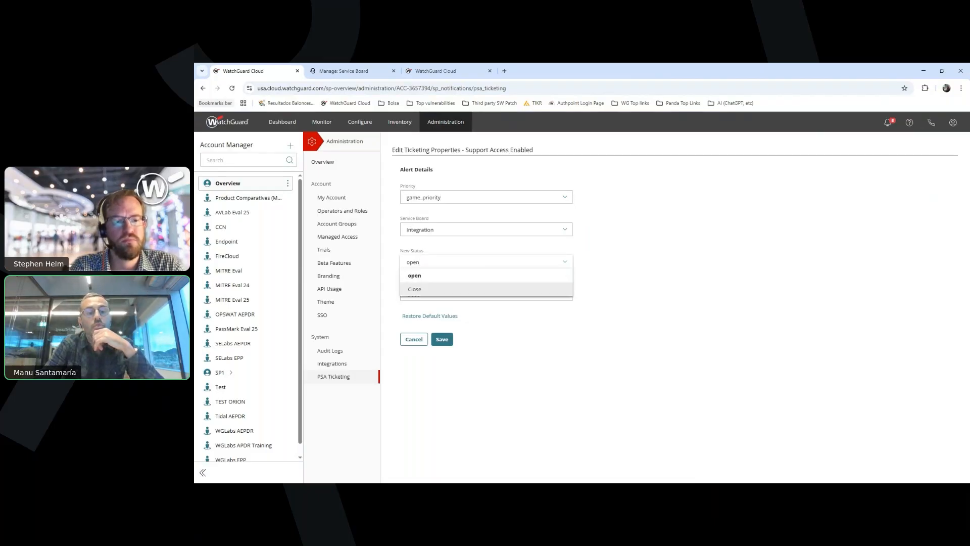
pyautogui.click(402, 315)
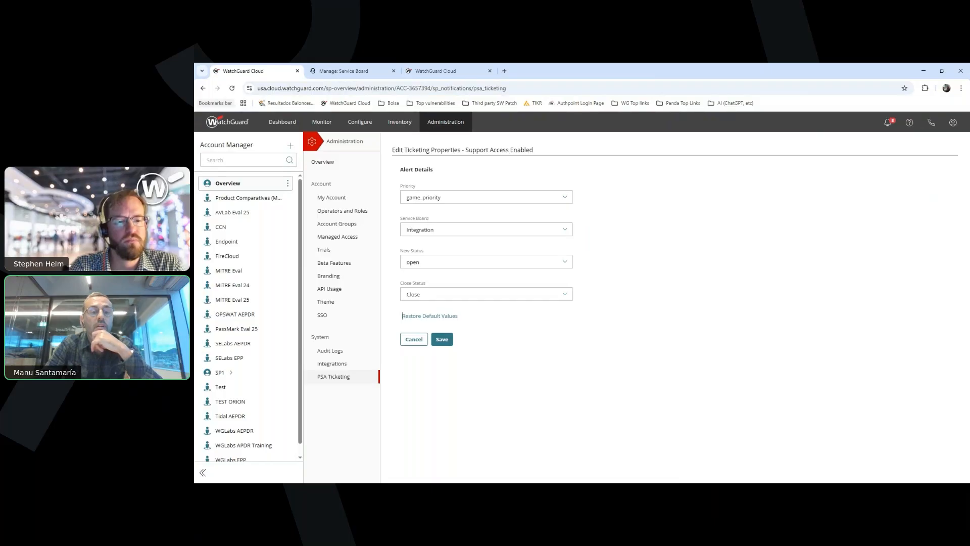
pyautogui.click(420, 294)
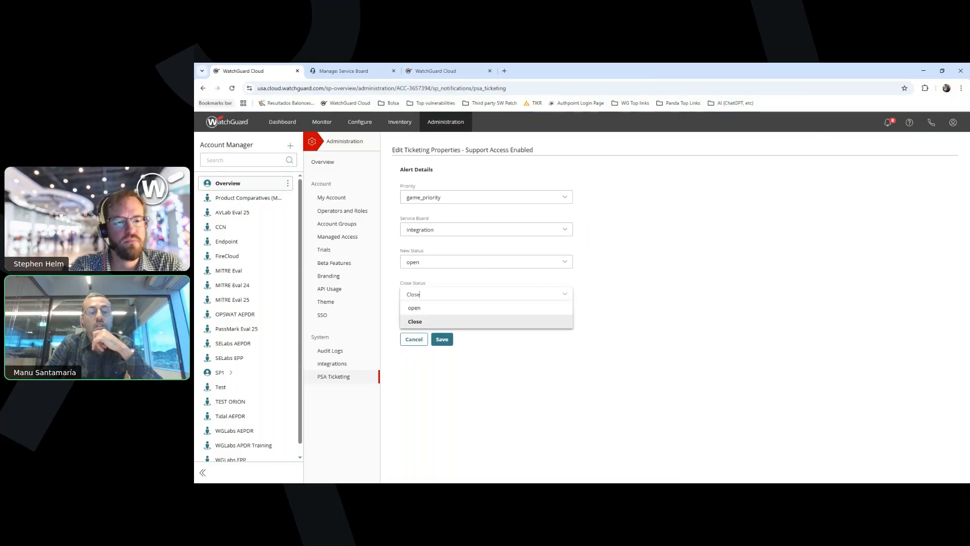
pyautogui.click(415, 321)
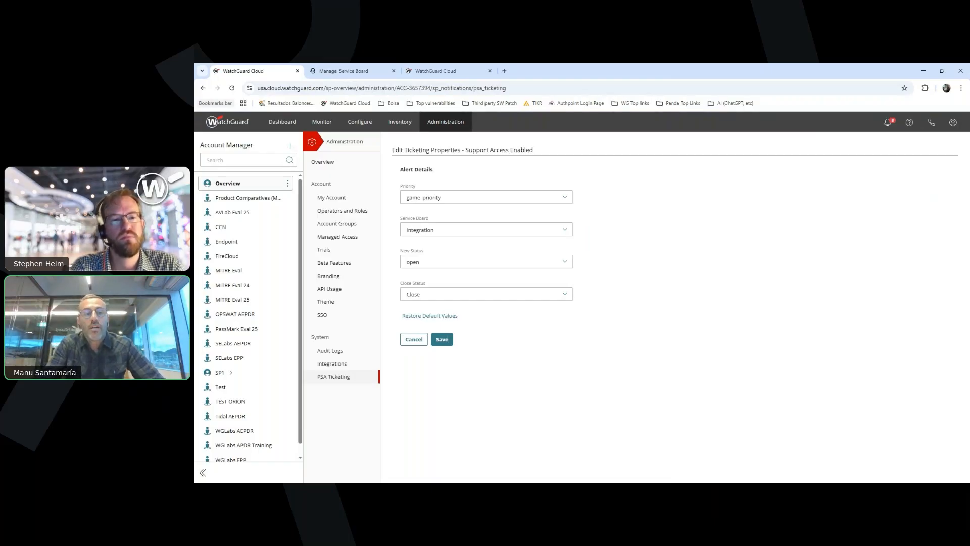
pyautogui.click(419, 294)
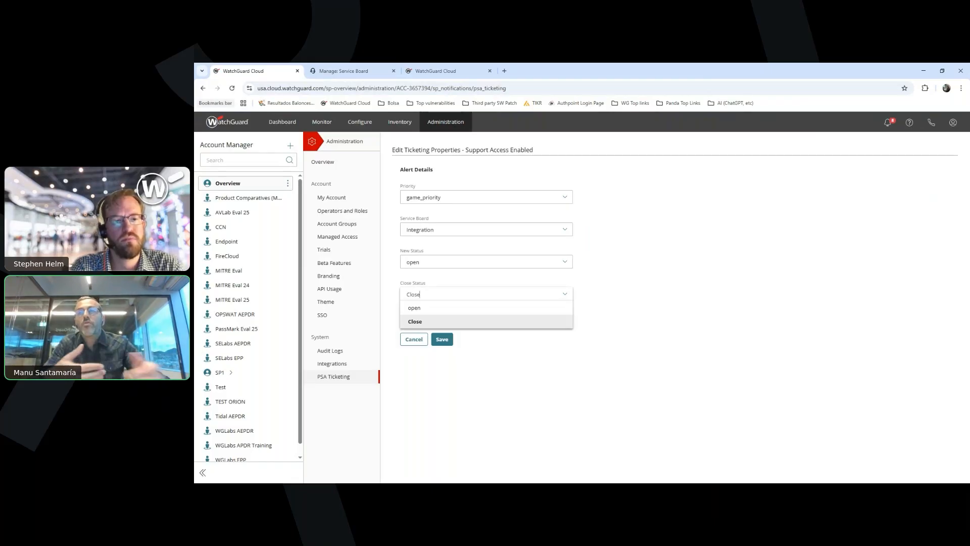
pyautogui.click(415, 321)
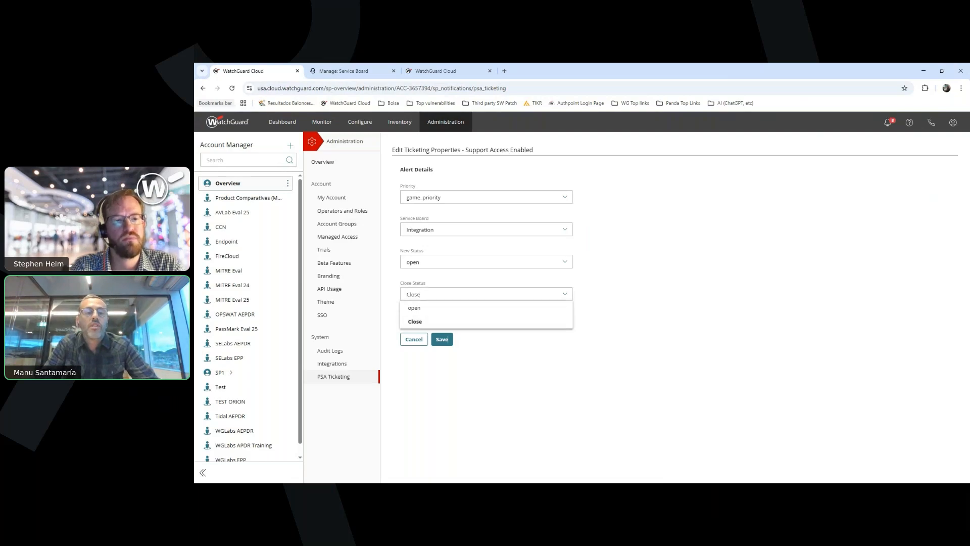
pyautogui.click(414, 339)
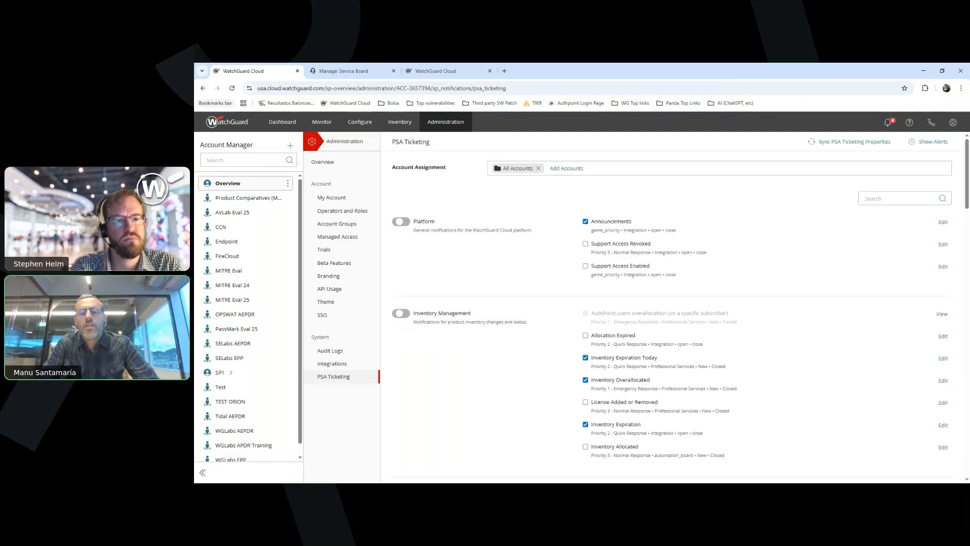
# Review the Platform, Inventory Management, and Accounts and Operators notification rules on the PSA Ticketing page
pyautogui.scroll(-3, 672, 303)
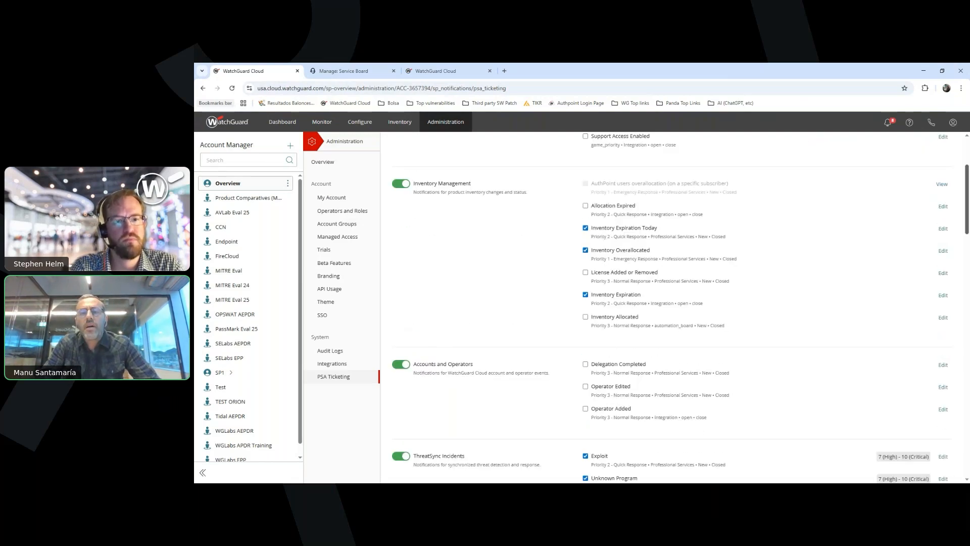
pyautogui.scroll(3, 672, 303)
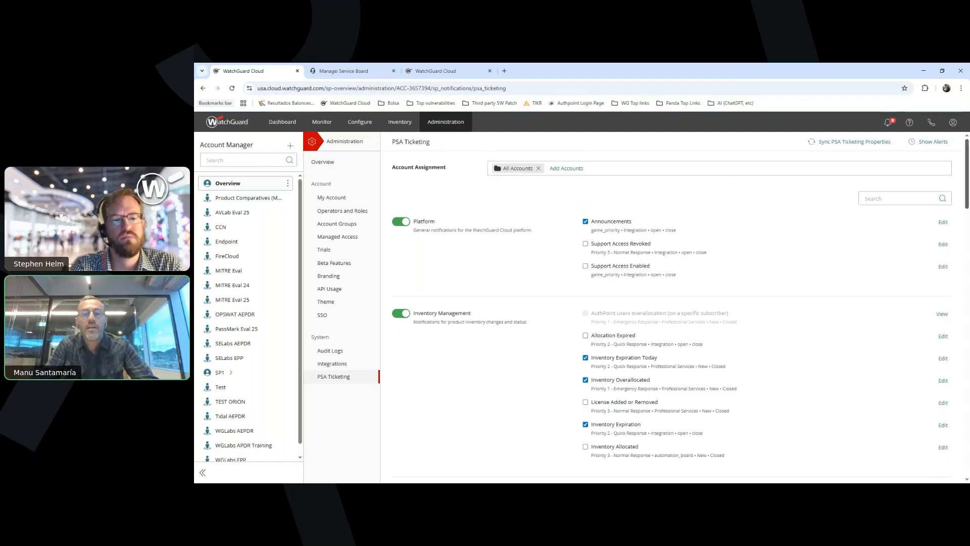
pyautogui.scroll(-1, 672, 303)
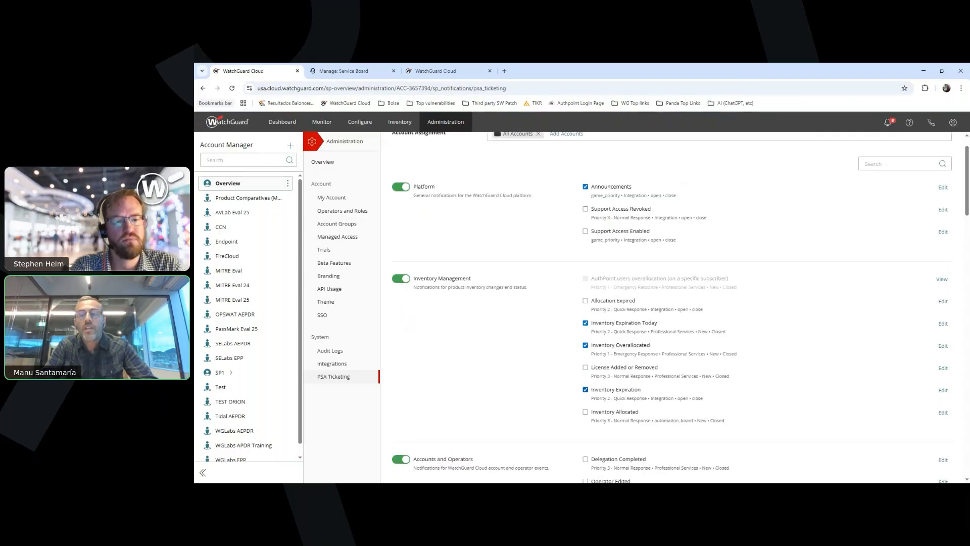
pyautogui.scroll(-2, 672, 304)
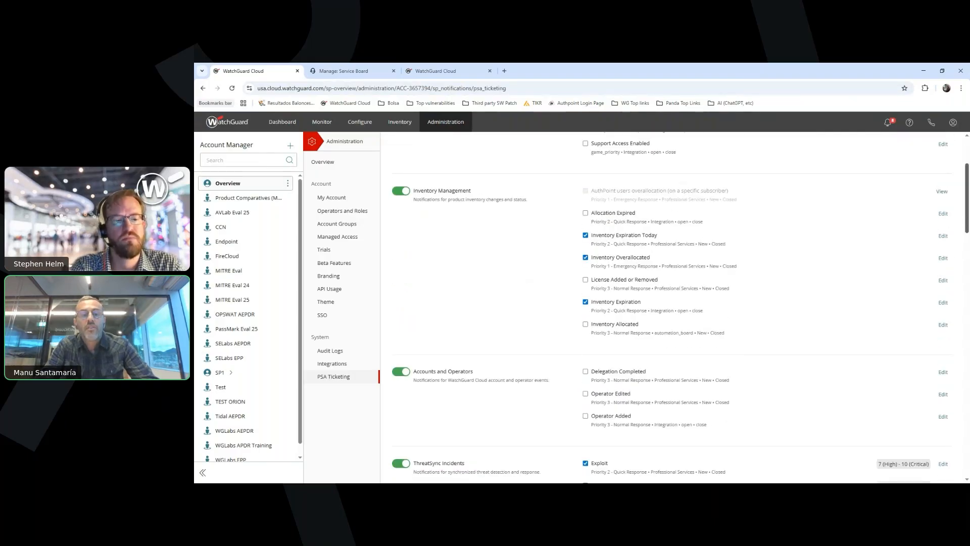
# Examine the ThreatSync Incidents, FireCloud and Endpoint Security notification rules on the PSA Ticketing page
pyautogui.scroll(-3, 672, 303)
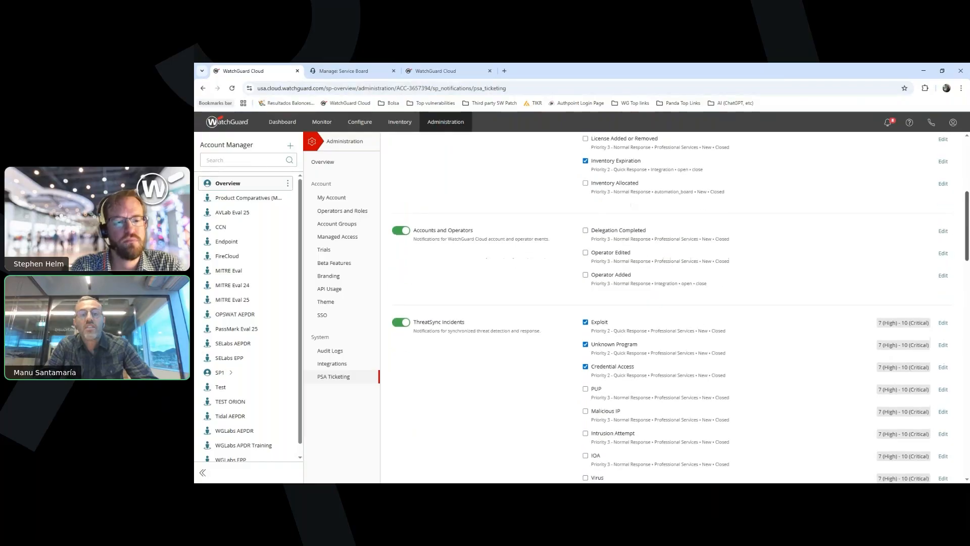
pyautogui.scroll(-3, 672, 304)
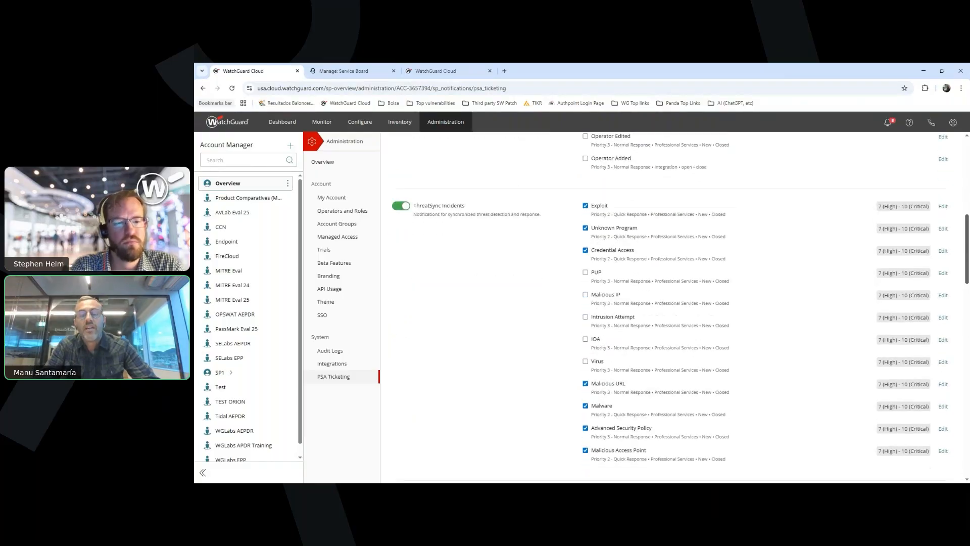
pyautogui.scroll(-1, 671, 303)
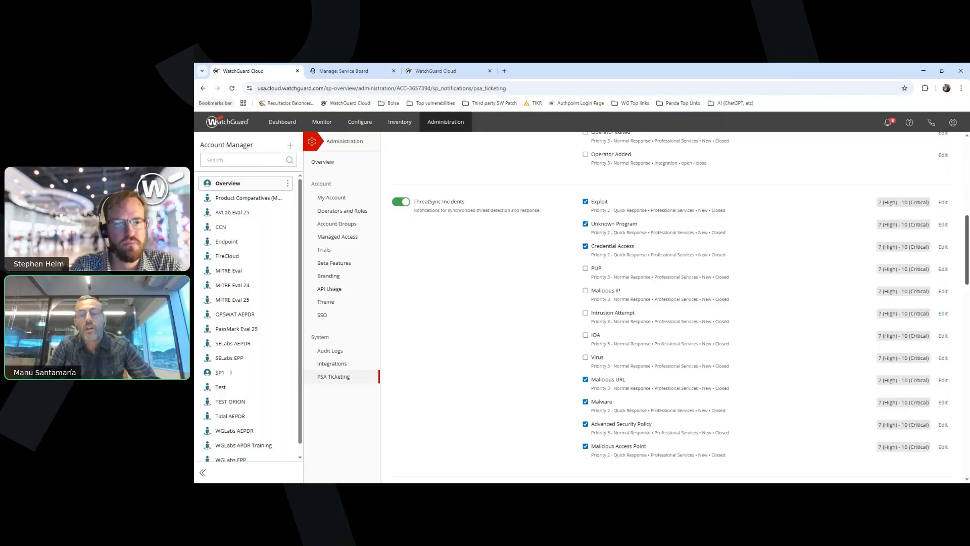
pyautogui.scroll(-1, 672, 303)
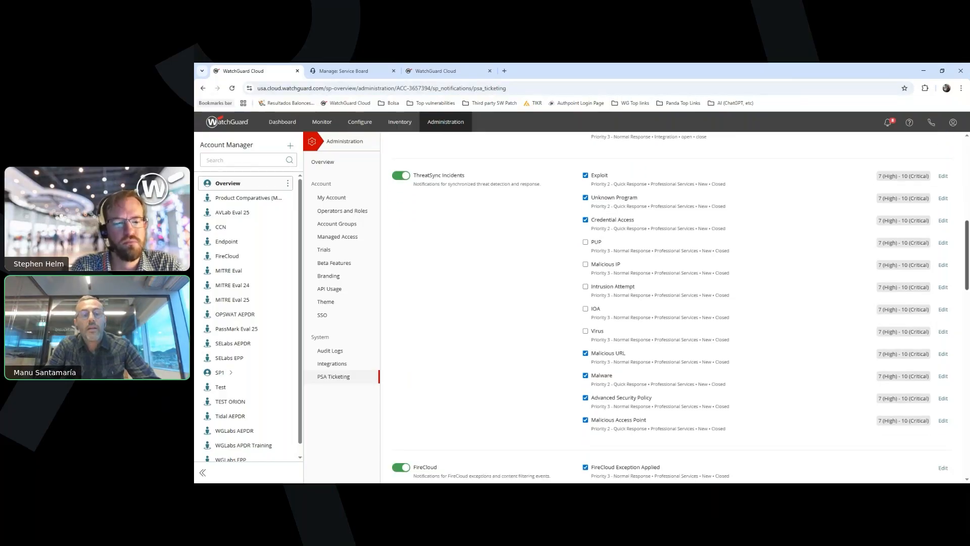
pyautogui.scroll(-4, 669, 309)
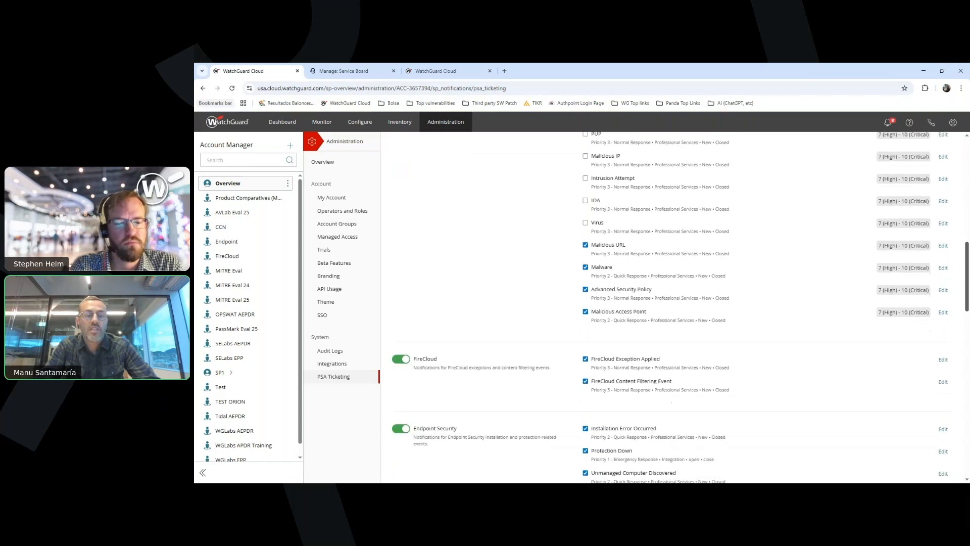
pyautogui.scroll(-2, 670, 309)
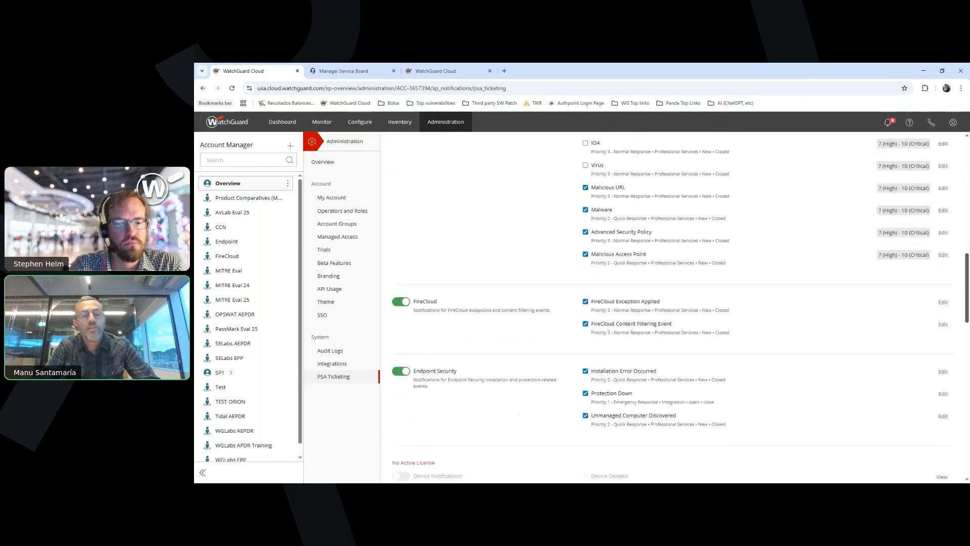
pyautogui.scroll(-5, 670, 309)
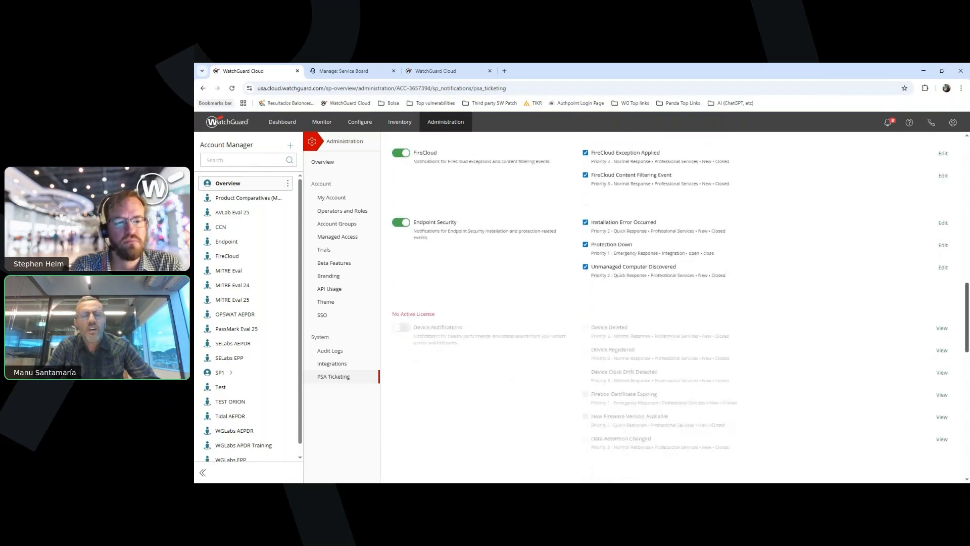
pyautogui.scroll(-1, 670, 309)
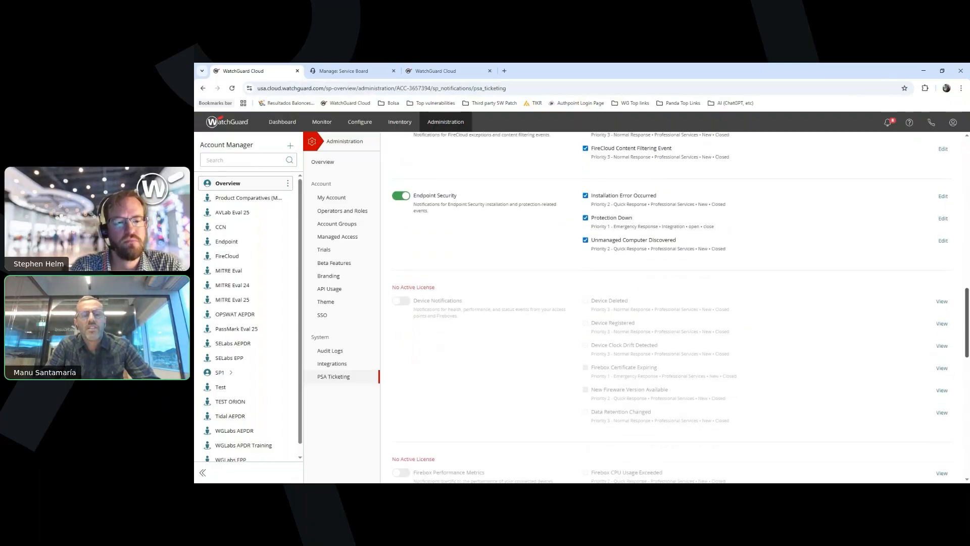
# Examine the unlicensed Device Notifications, Firebox Performance Metrics and Firebox Connectivity rules, and return to the start of the PSA Ticketing page
pyautogui.scroll(-1, 670, 309)
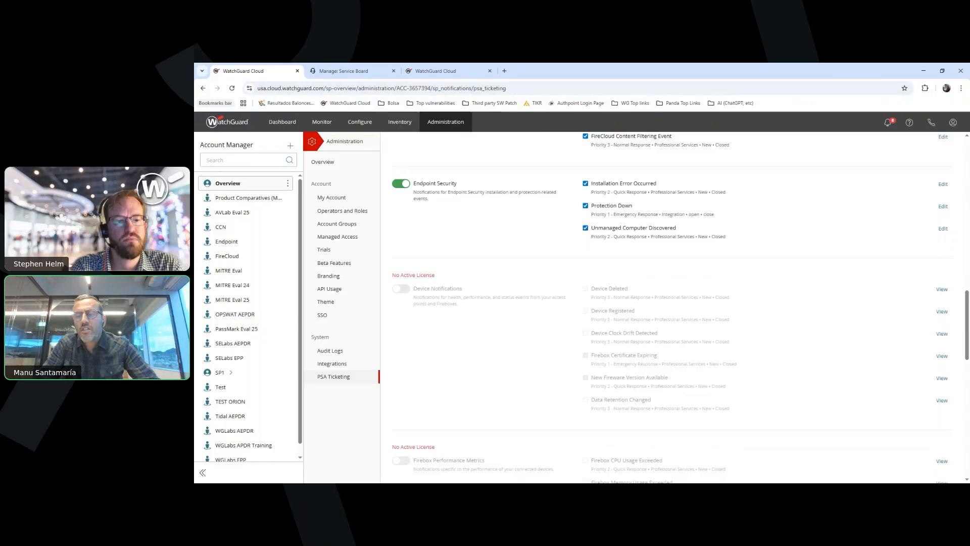
pyautogui.scroll(-3, 670, 309)
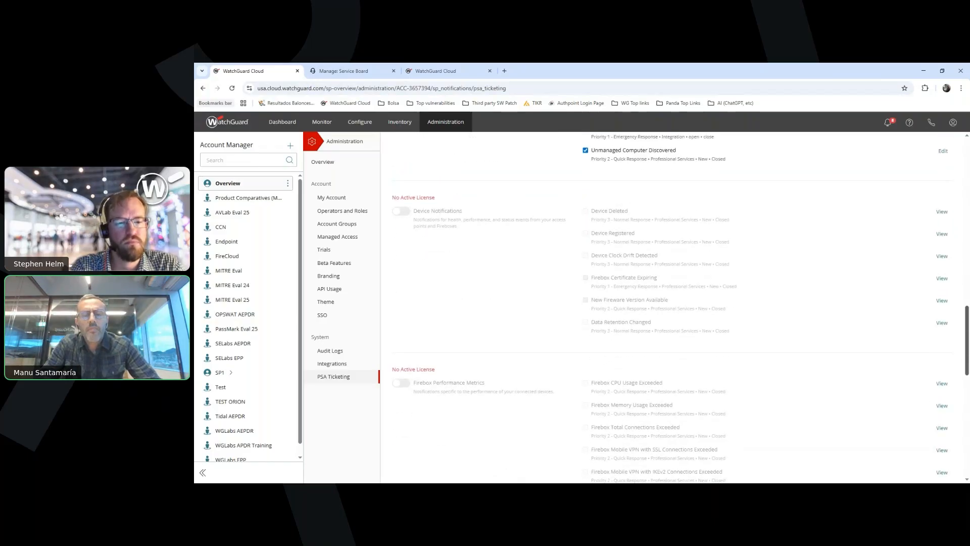
pyautogui.scroll(-5, 670, 309)
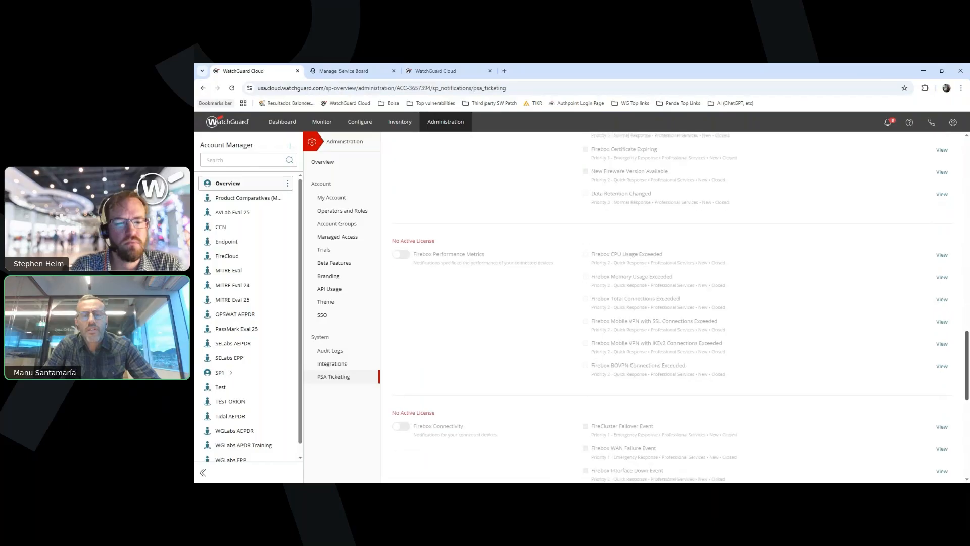
pyautogui.scroll(-4, 669, 309)
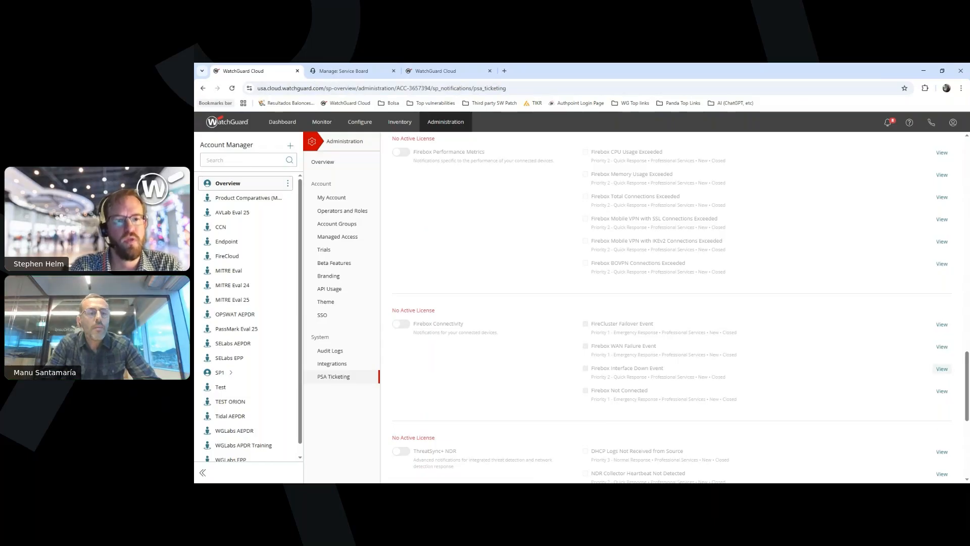
pyautogui.scroll(10, 677, 303)
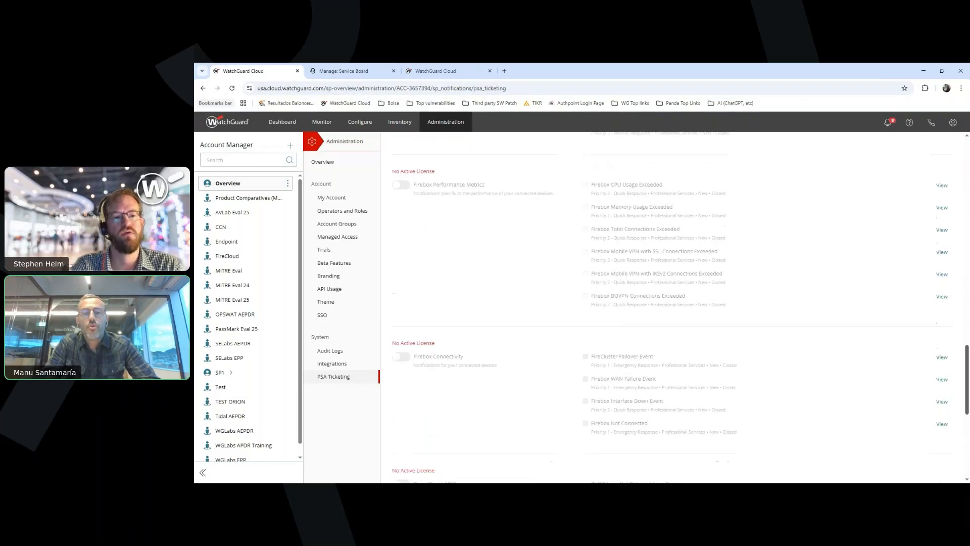
pyautogui.scroll(5, 677, 303)
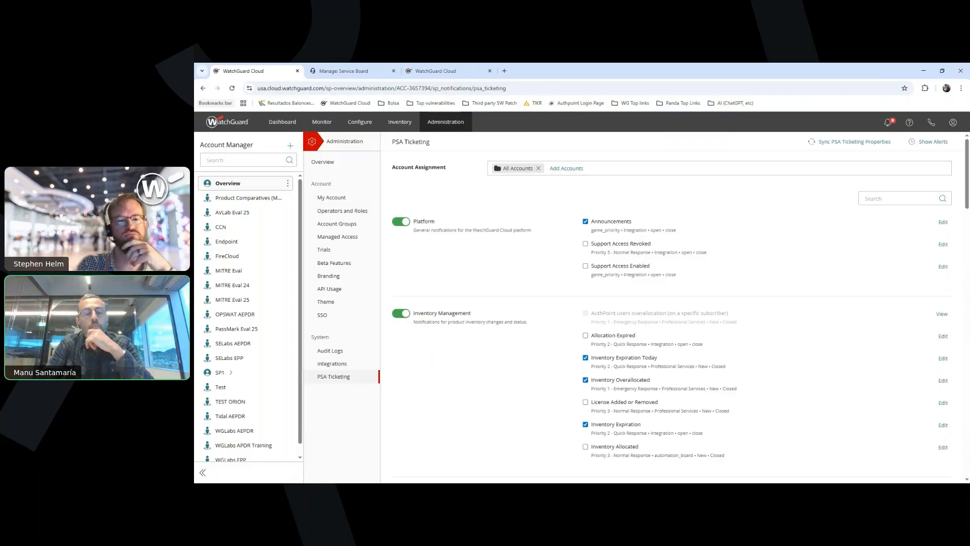
# Open the Integrations page, switch to the staging WatchGuard Cloud account, and open the HaloPSA integration's configuration
pyautogui.click(332, 364)
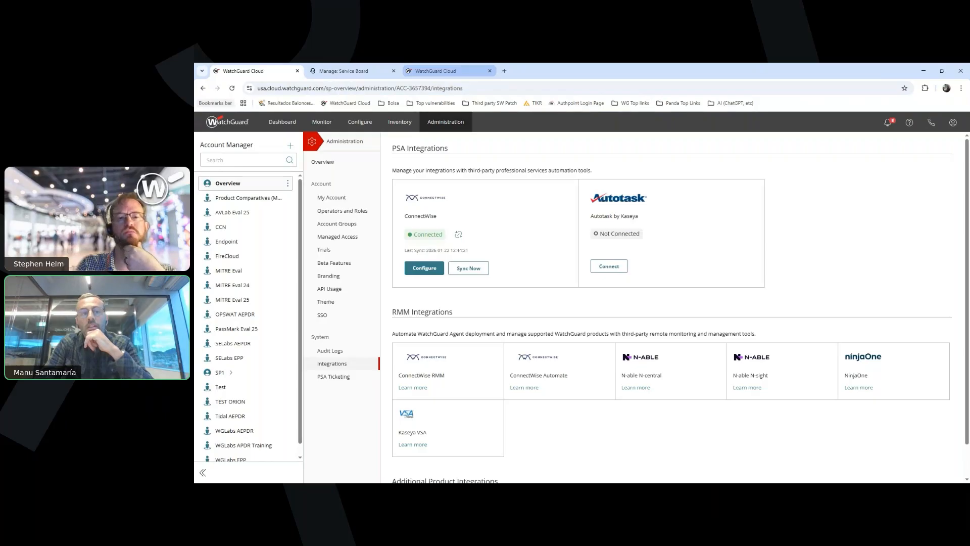
pyautogui.click(436, 71)
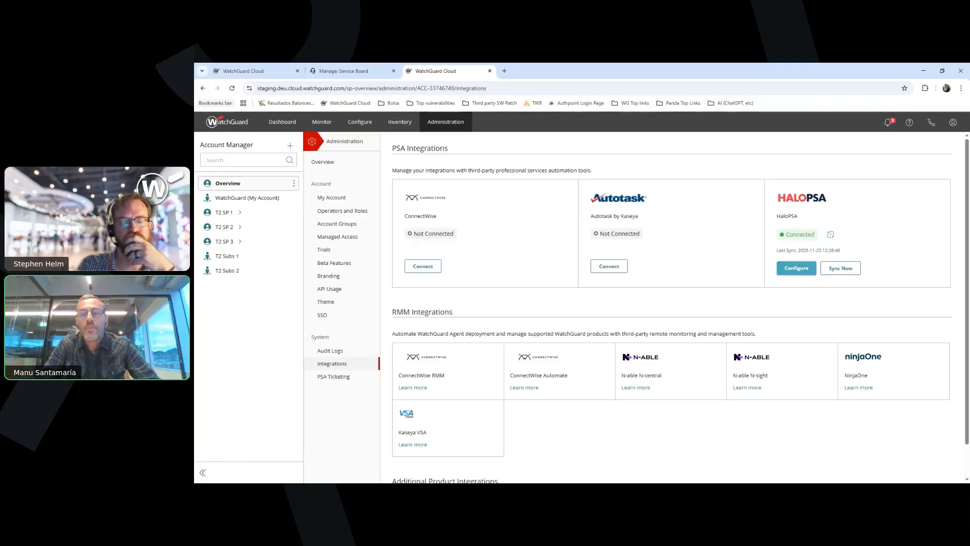
pyautogui.click(796, 268)
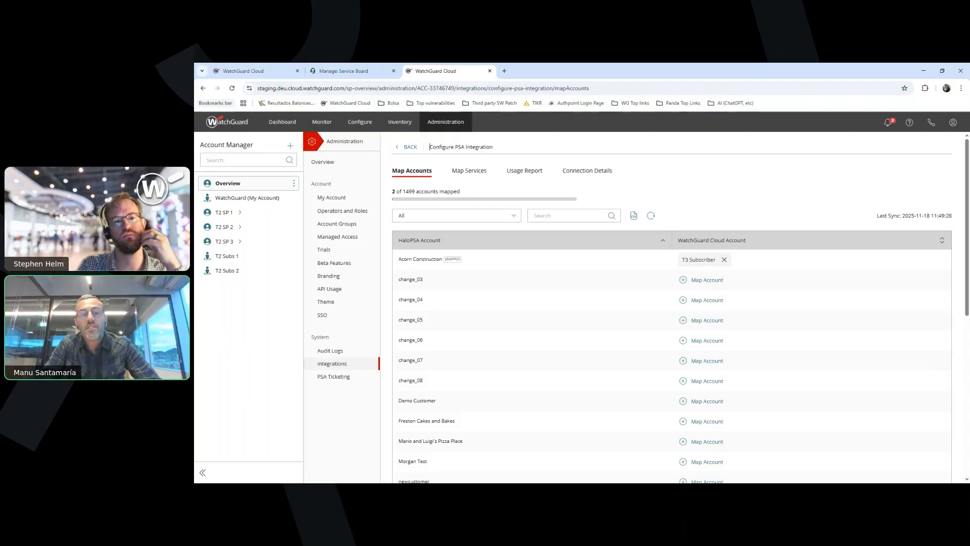
# Open the staging account's PSA Ticketing, examine the SLA and ticket type options for Support Access Enabled, and cancel without saving
pyautogui.click(333, 376)
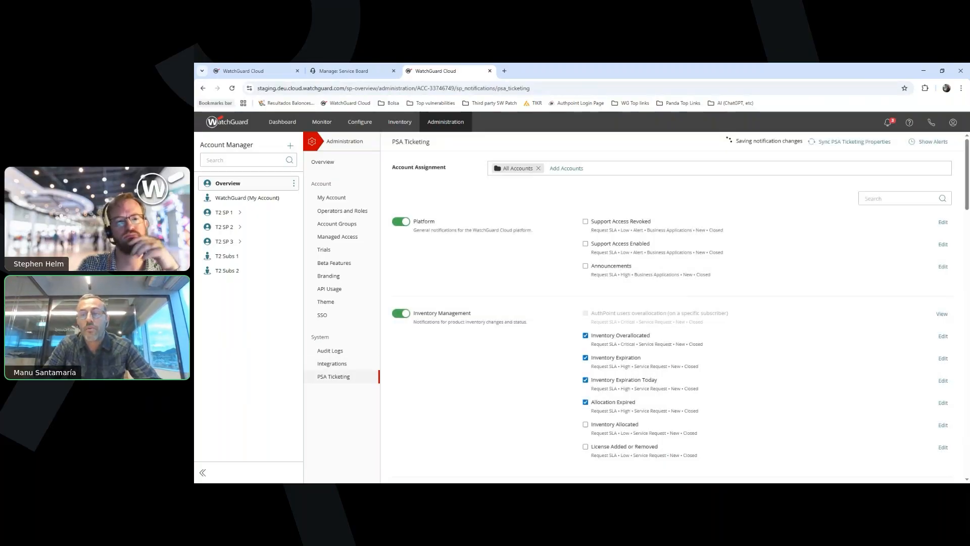
pyautogui.click(943, 282)
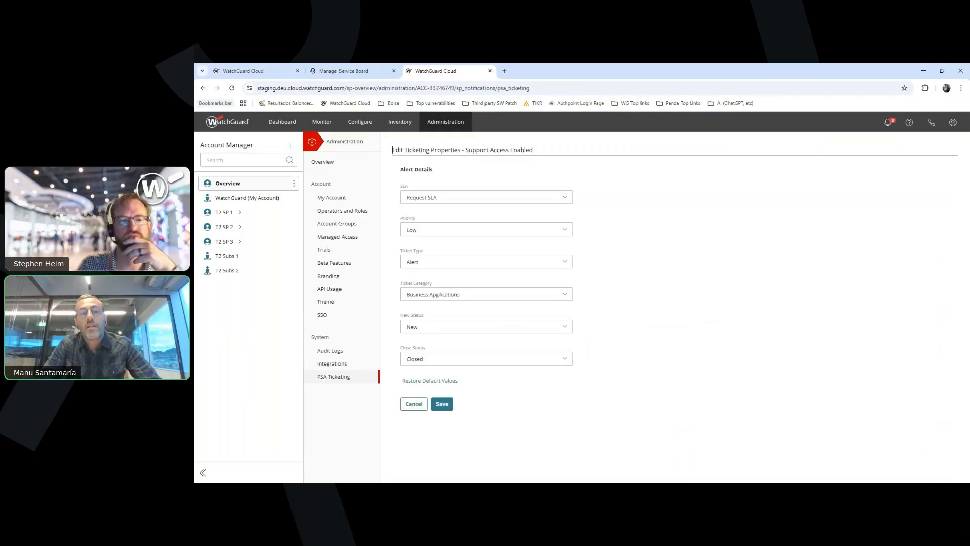
pyautogui.click(435, 197)
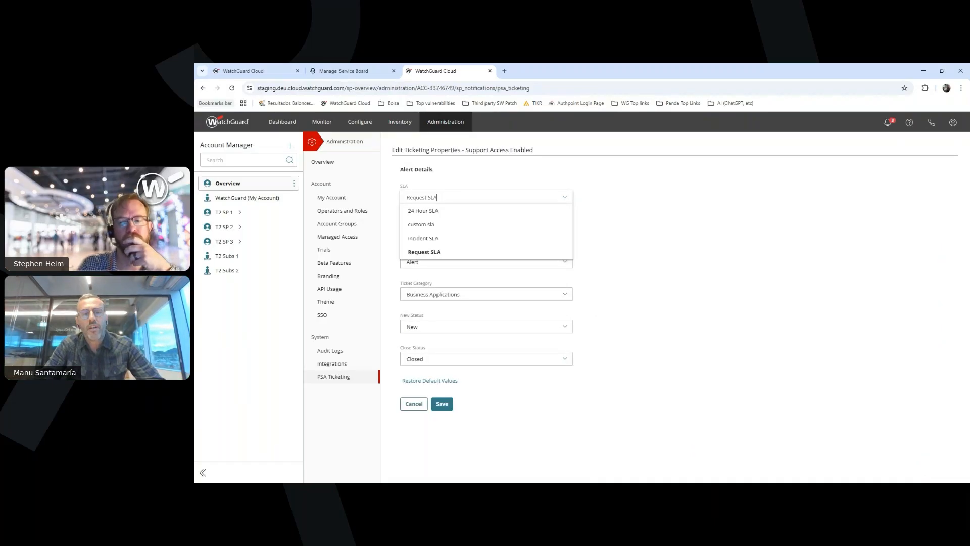
pyautogui.click(436, 196)
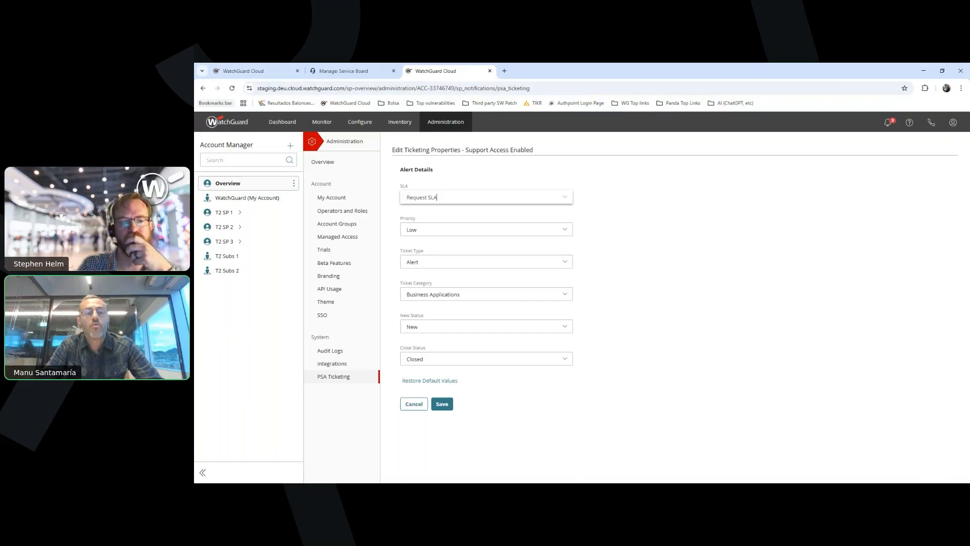
pyautogui.click(485, 262)
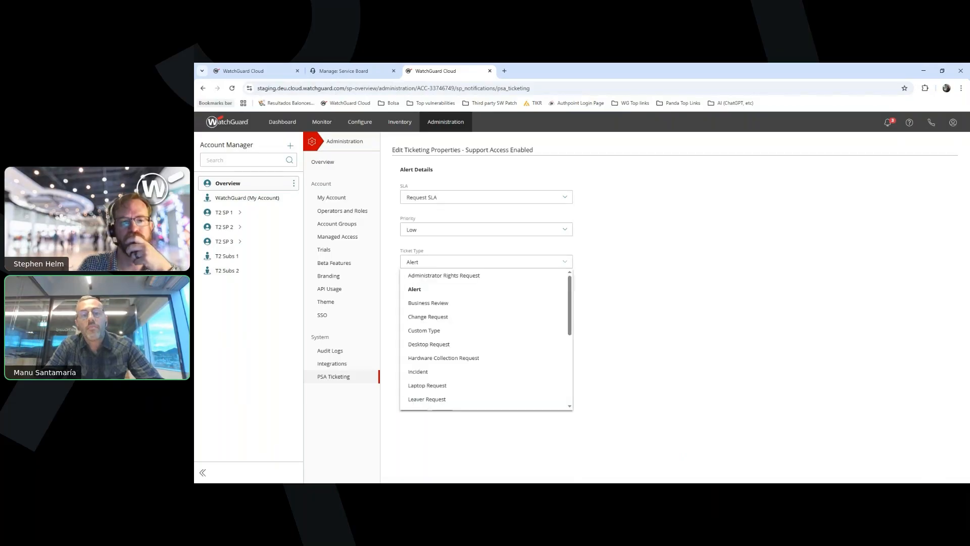
pyautogui.click(485, 261)
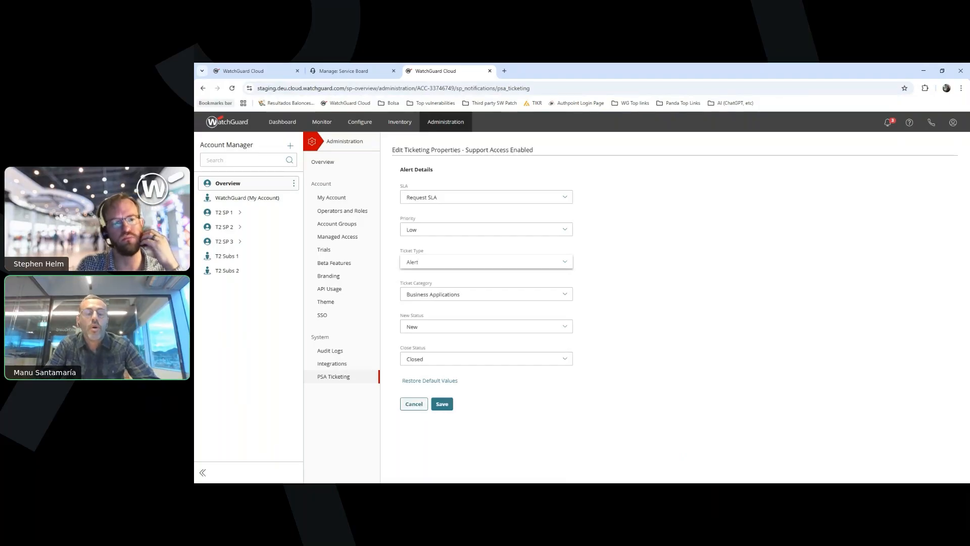
pyautogui.click(414, 404)
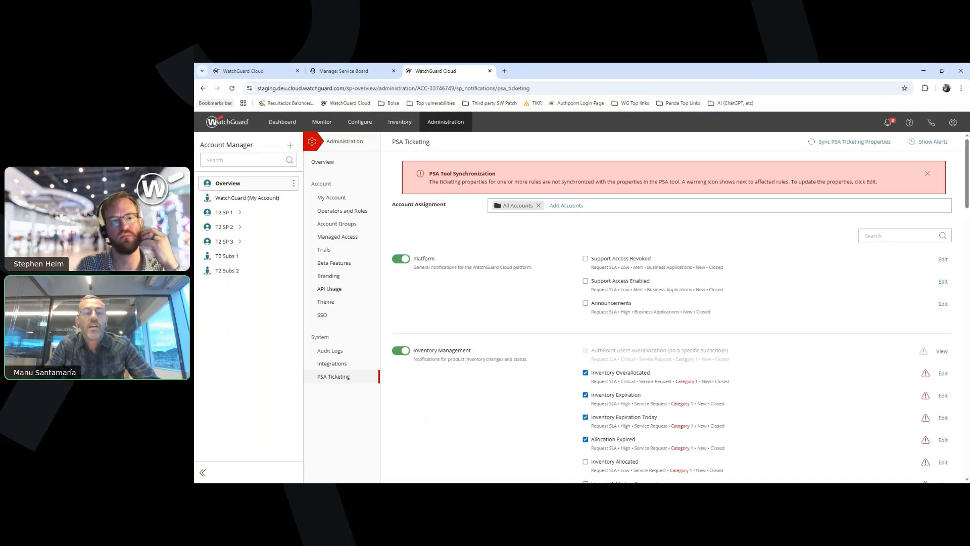
# Review the staging account's HaloPSA ticketing rules, reopen its Integrations page, and switch back to the first WatchGuard Cloud session
pyautogui.scroll(-3, 672, 303)
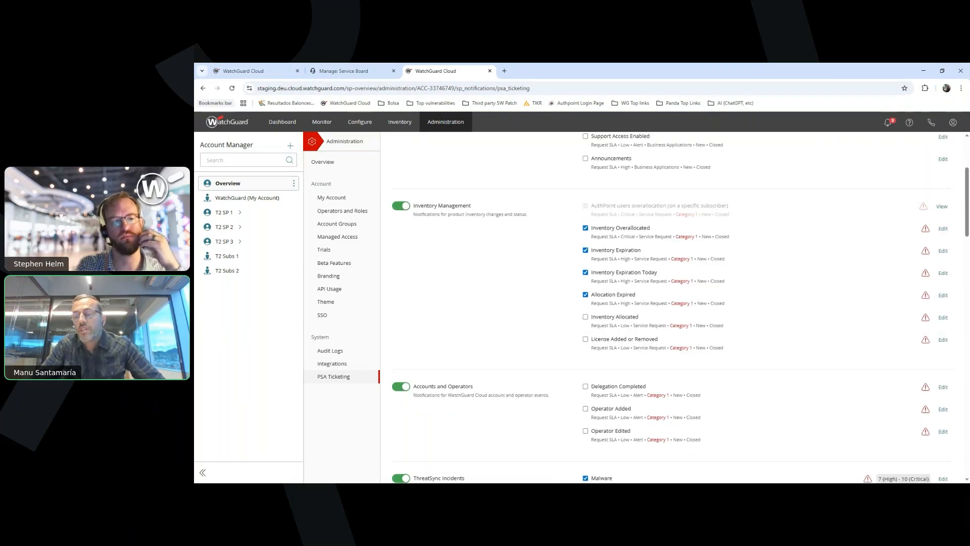
pyautogui.click(332, 363)
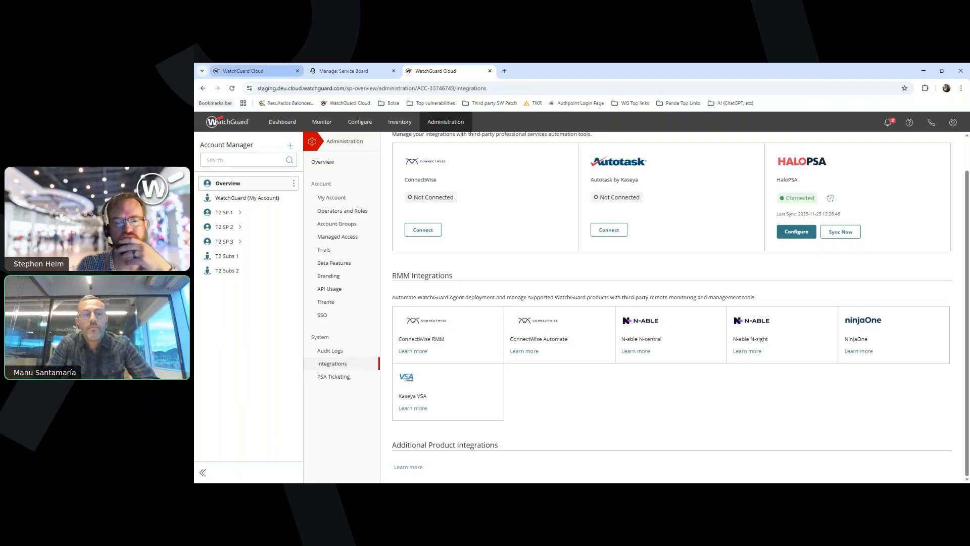
pyautogui.click(344, 70)
pyautogui.click(253, 70)
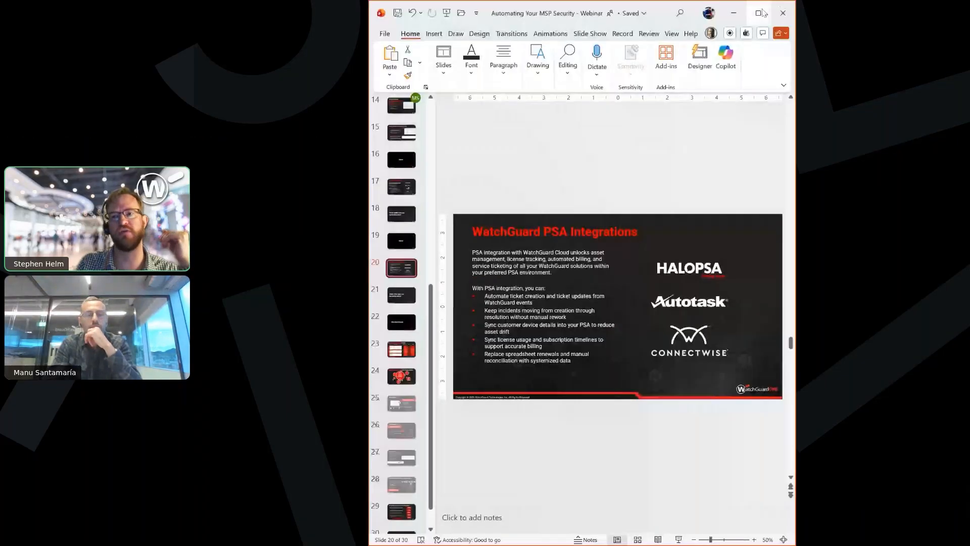
# Maximize the PowerPoint presentation and start the slide show from the WatchGuard PSA Integrations slide
pyautogui.click(760, 13)
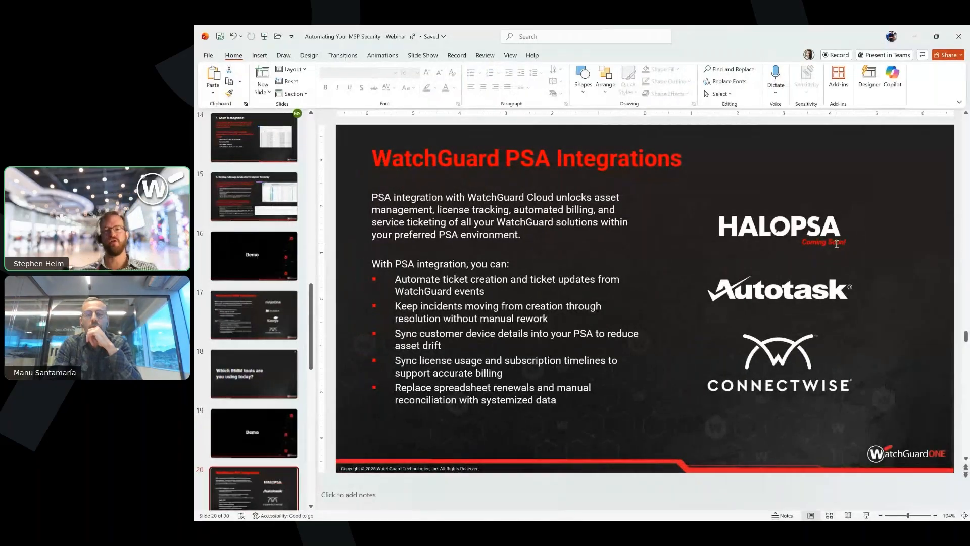
pyautogui.hotkey('shift', 'F5')
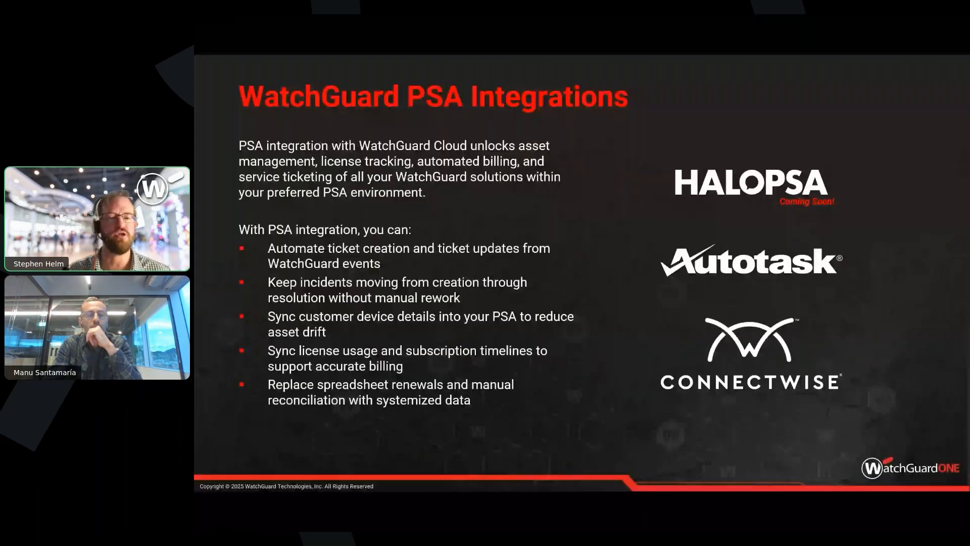